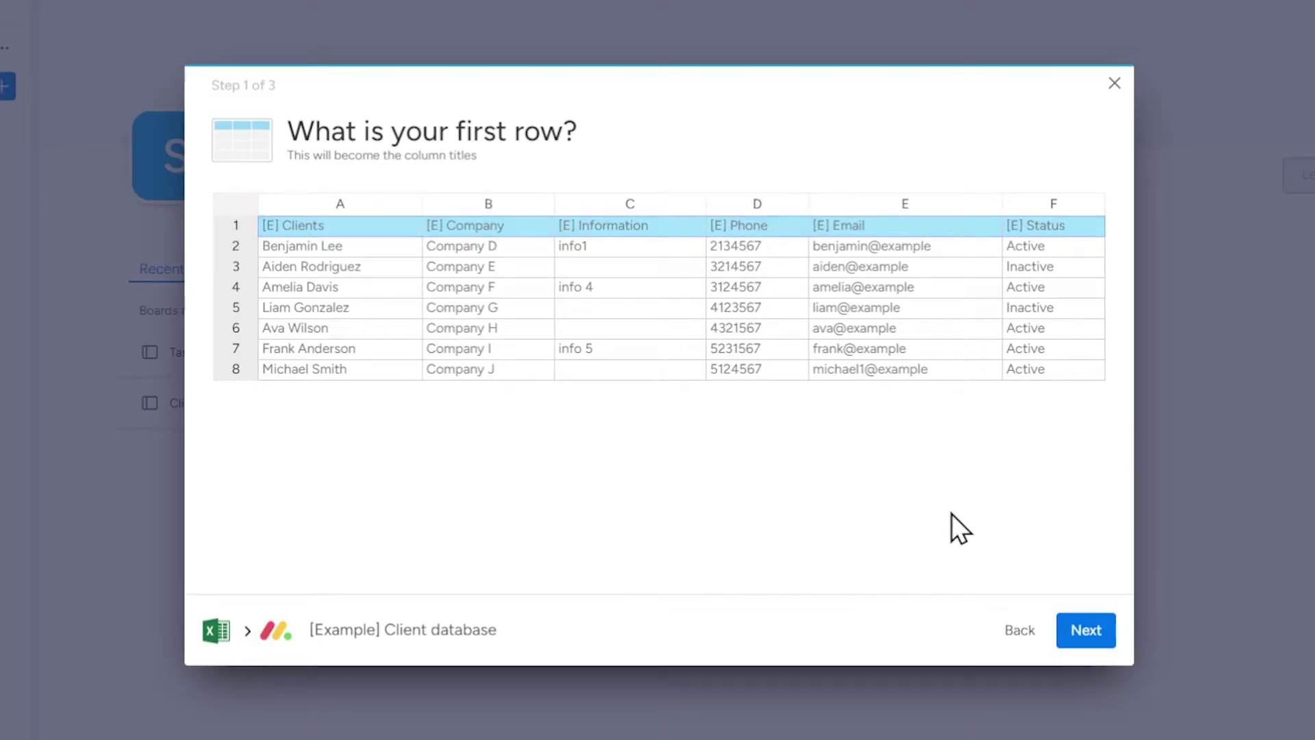
- Advance to the mapping step and map Company and Information to their board columns
left_click(1096, 640)
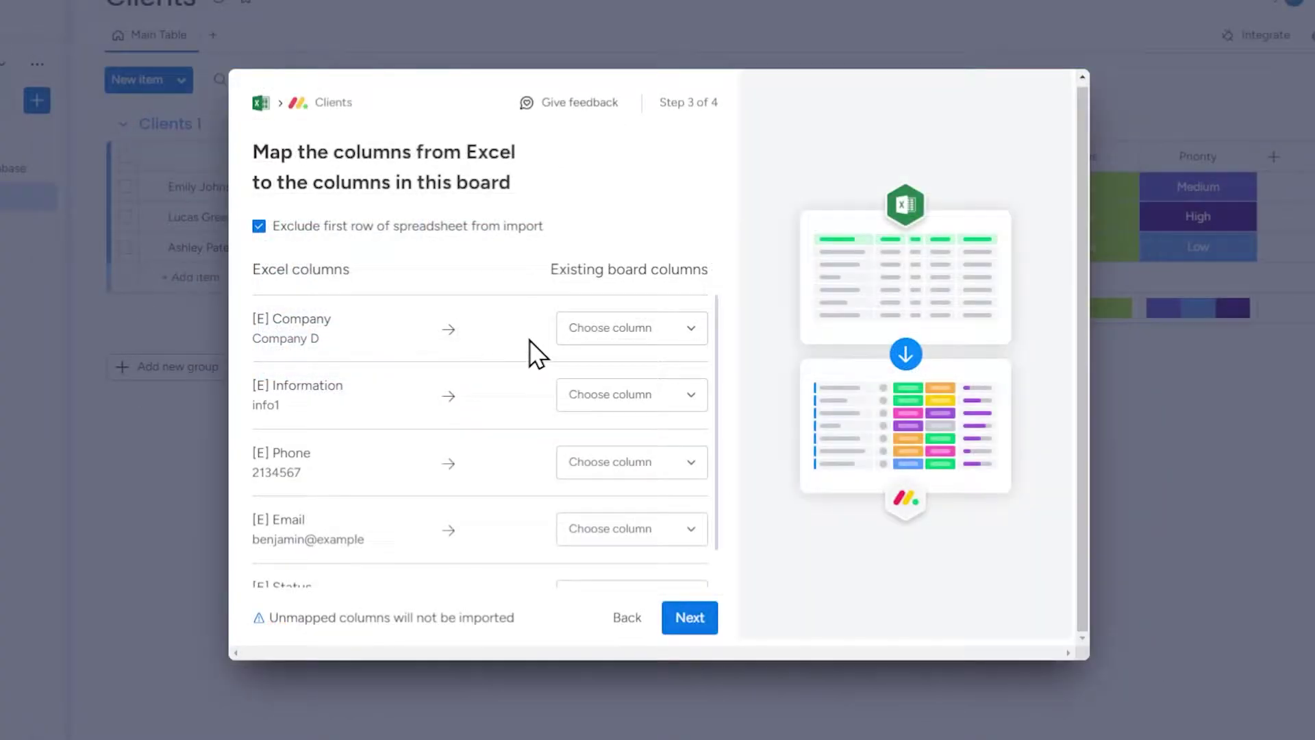
left_click(617, 329)
left_click(610, 348)
left_click(627, 375)
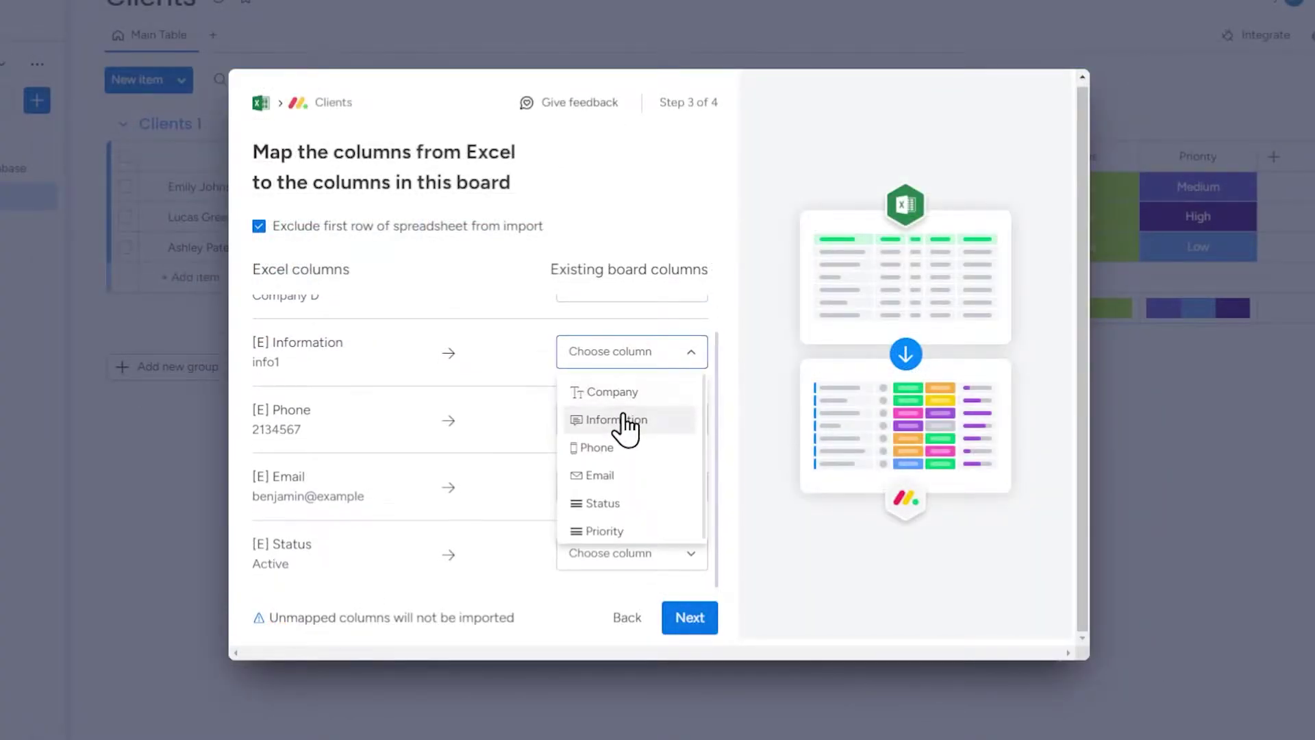
left_click(623, 421)
- Map Phone, Email and Status to the board's Phone, Email and Status columns
left_click(626, 424)
left_click(625, 499)
left_click(640, 485)
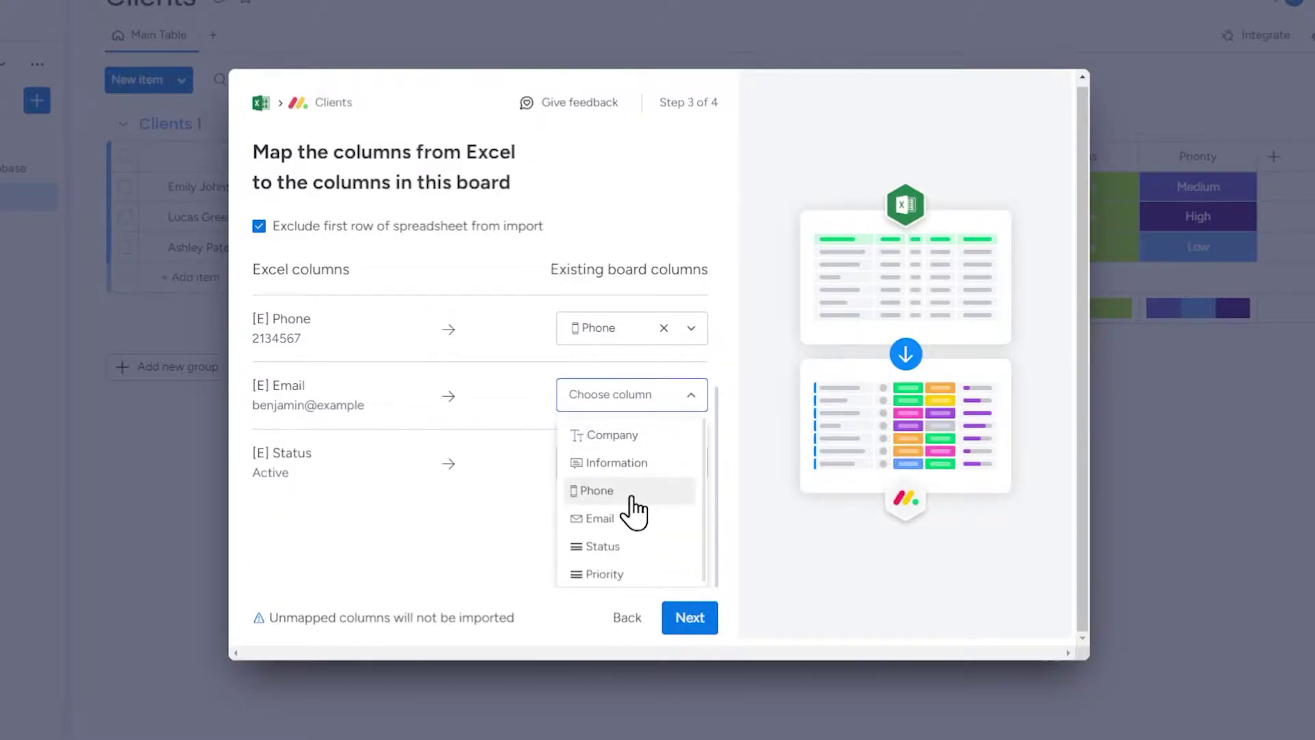
left_click(629, 519)
left_click(633, 545)
left_click(634, 545)
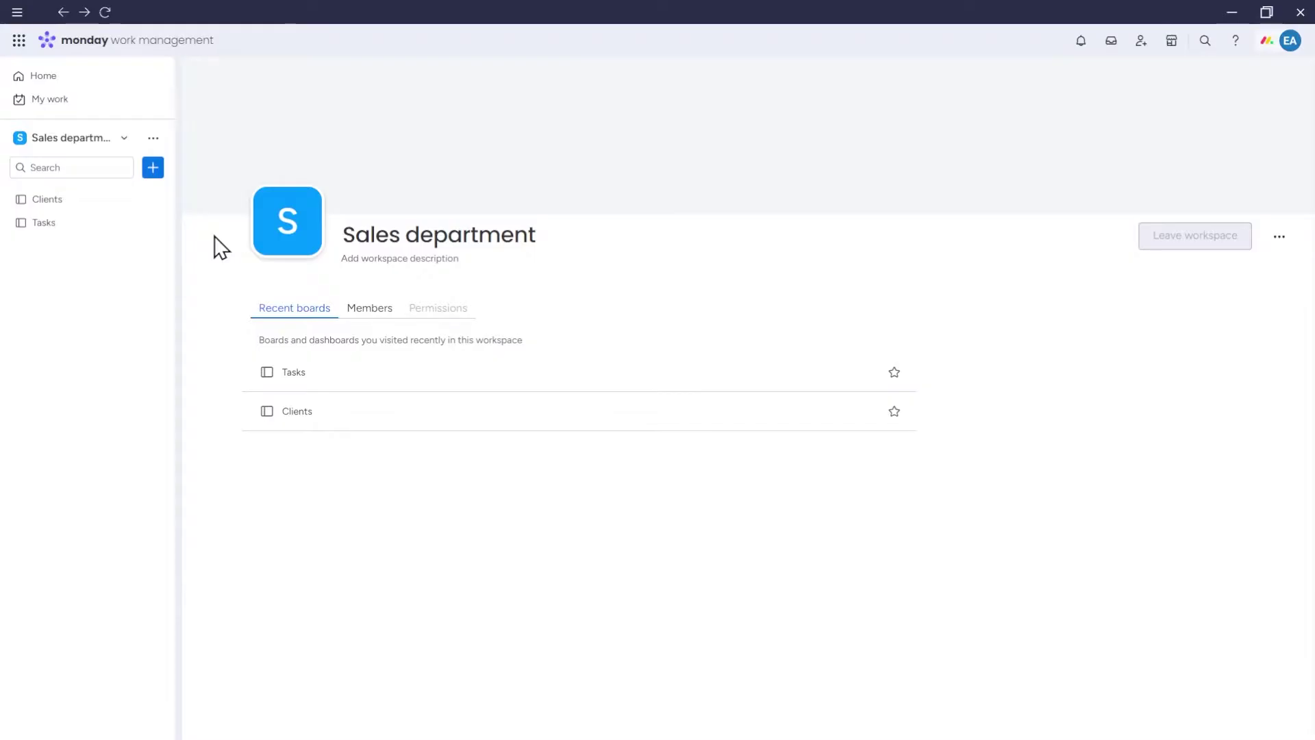
- Start an Excel/CSV import from the workspace + menu and upload the [Example] Client database file
left_click(153, 168)
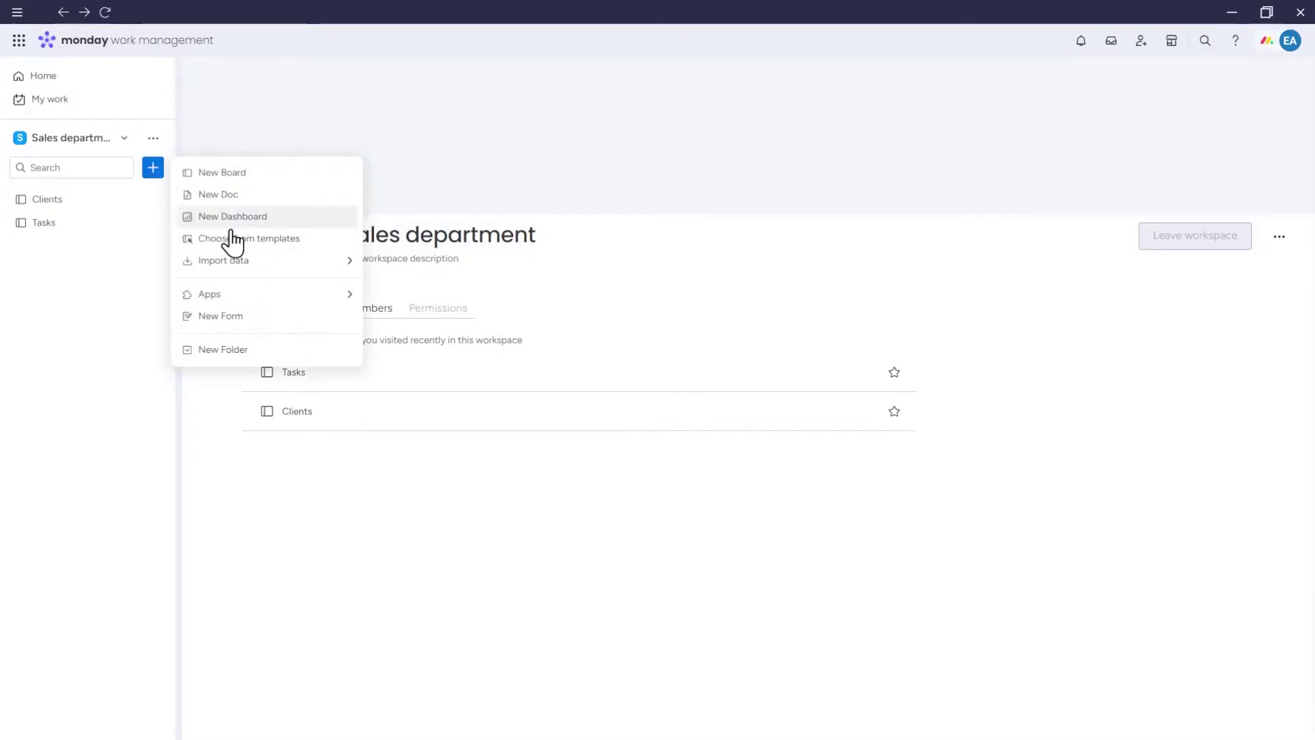
mouse_move(269, 262)
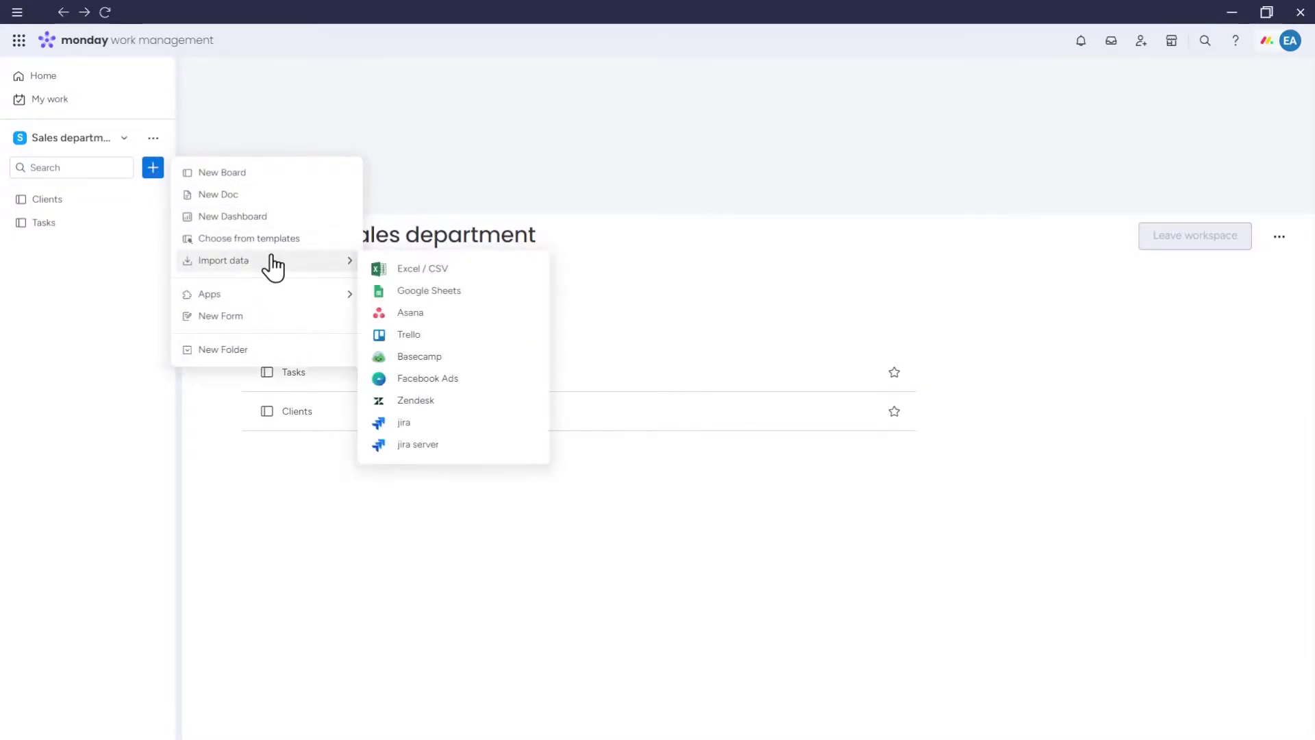
left_click(442, 270)
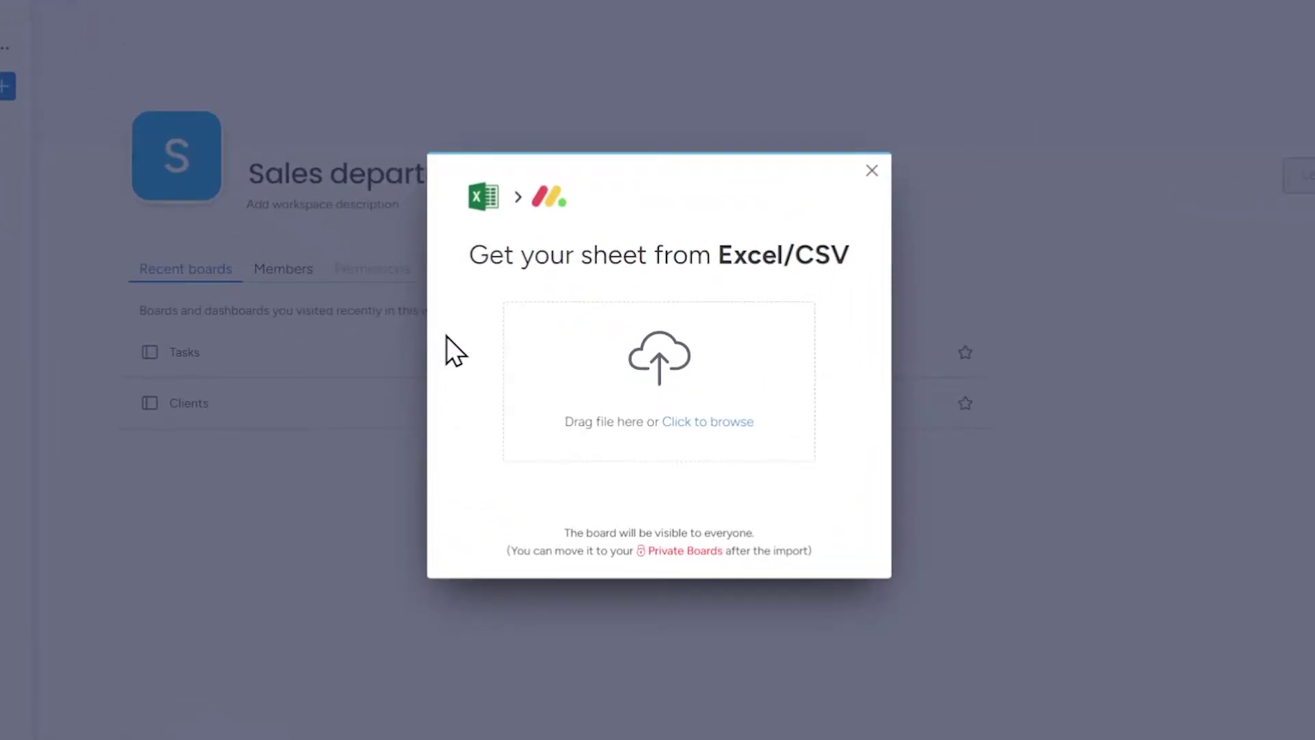
left_click_drag(507, 419, 507, 419)
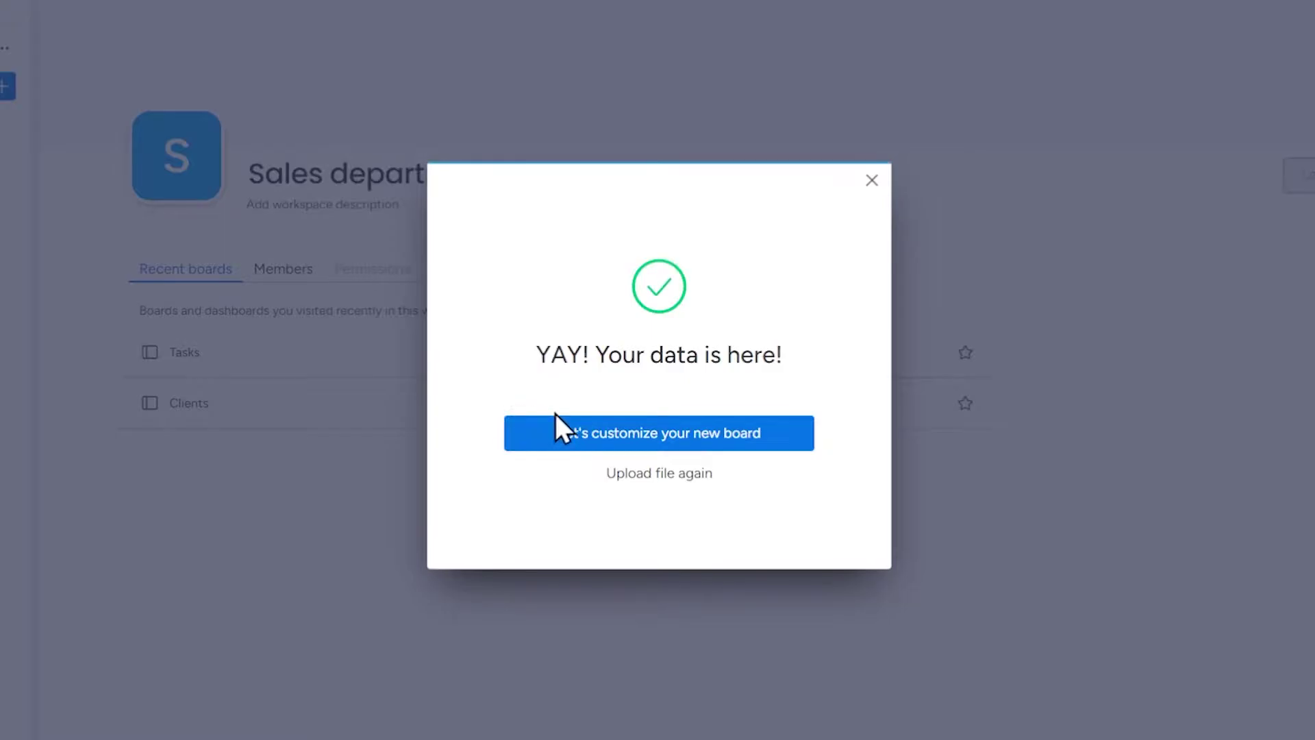
- Begin customizing the new board and accept row 1 as the column titles
left_click(767, 439)
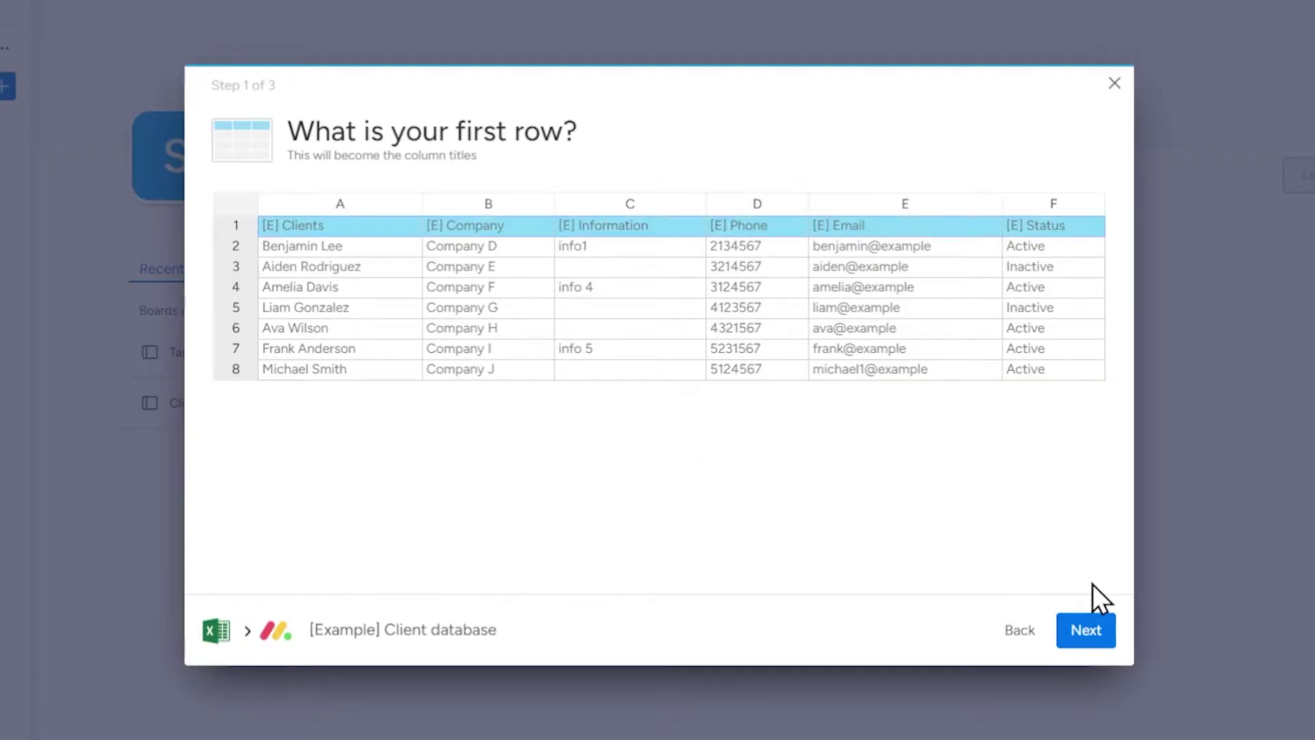
left_click(1089, 630)
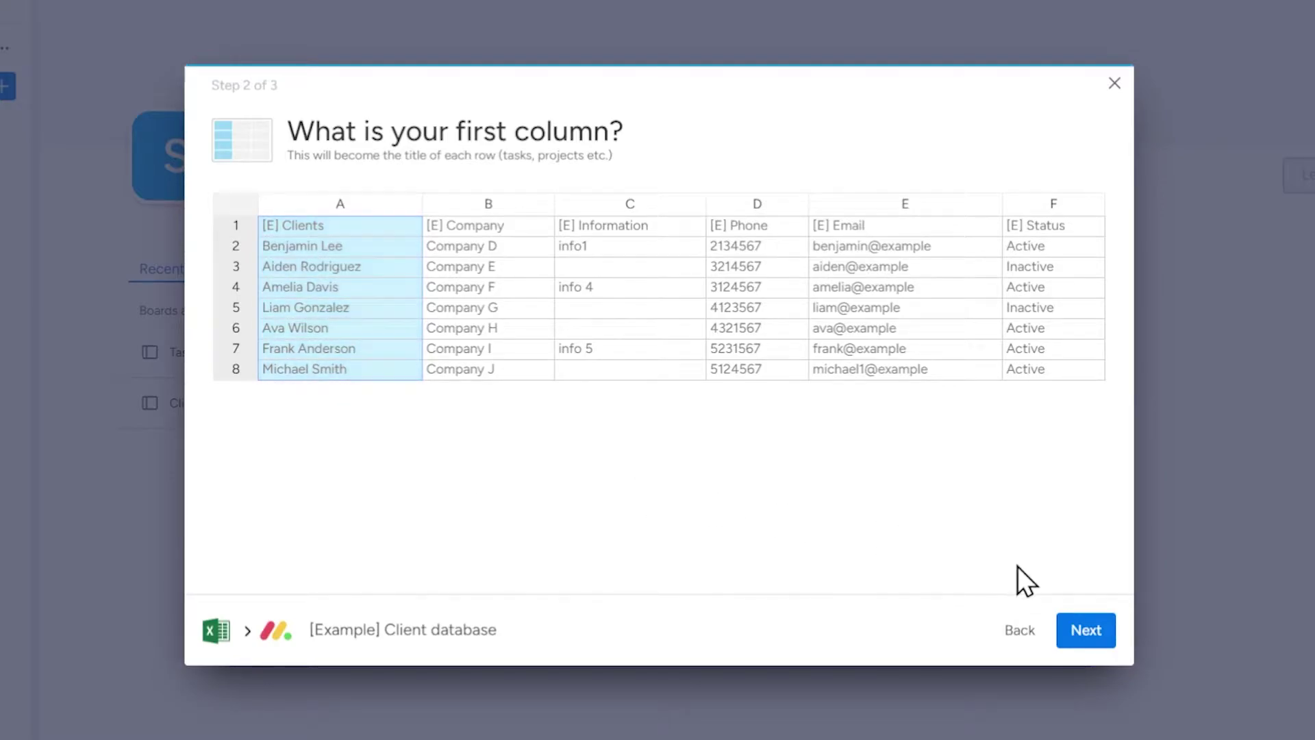
- Accept Clients as item names and set the Company column to Text Column
left_click(1088, 636)
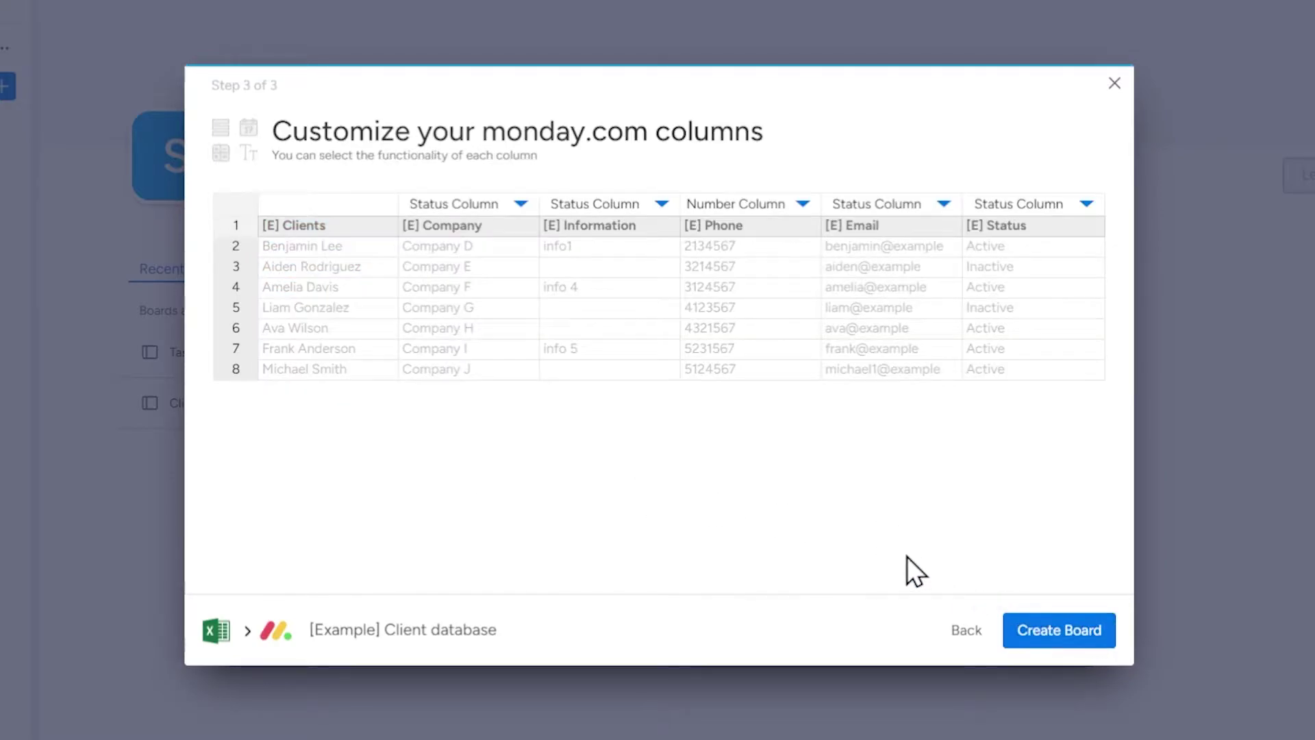
left_click(519, 205)
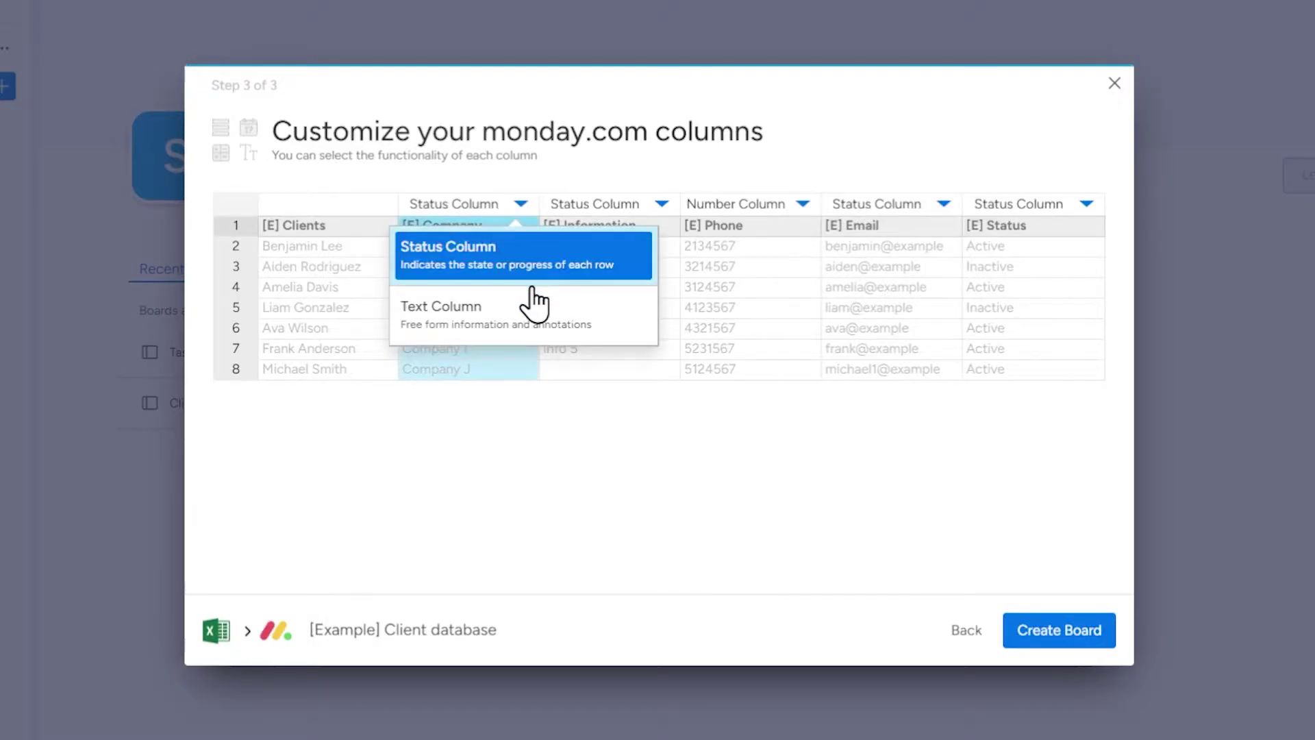
left_click(619, 503)
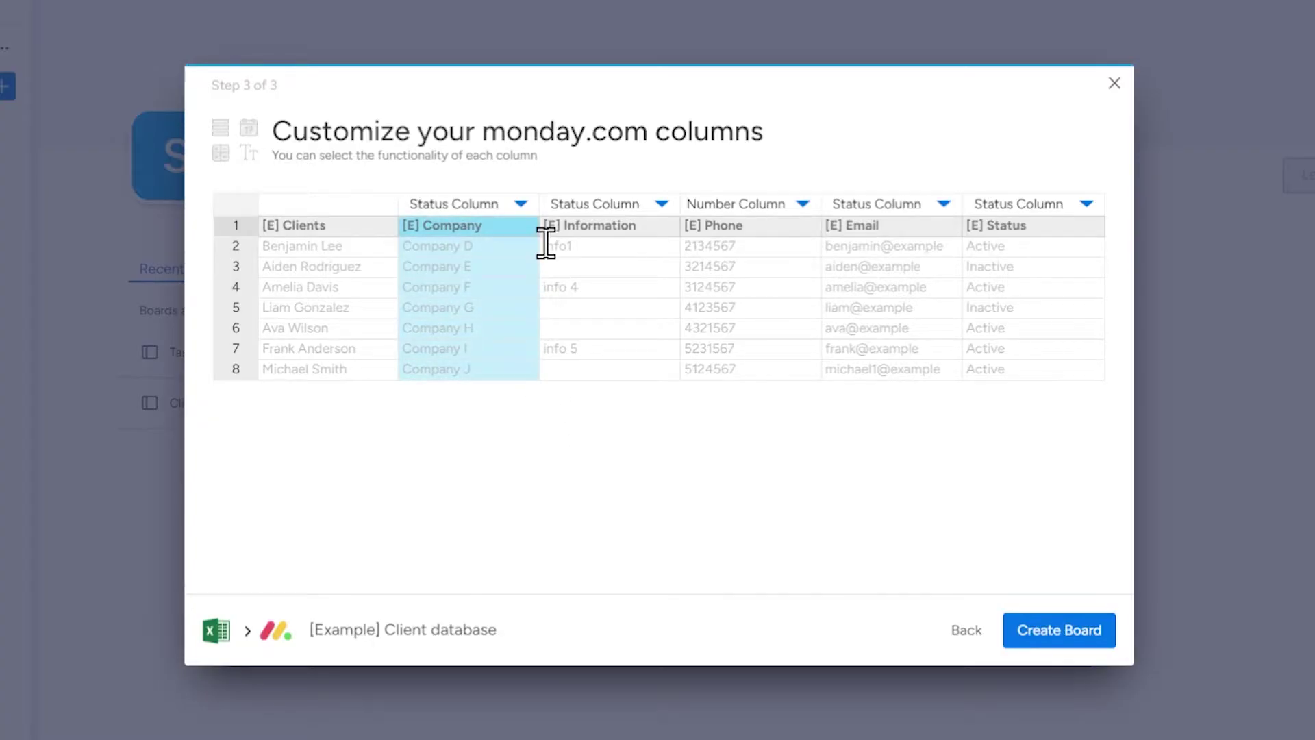
left_click(522, 209)
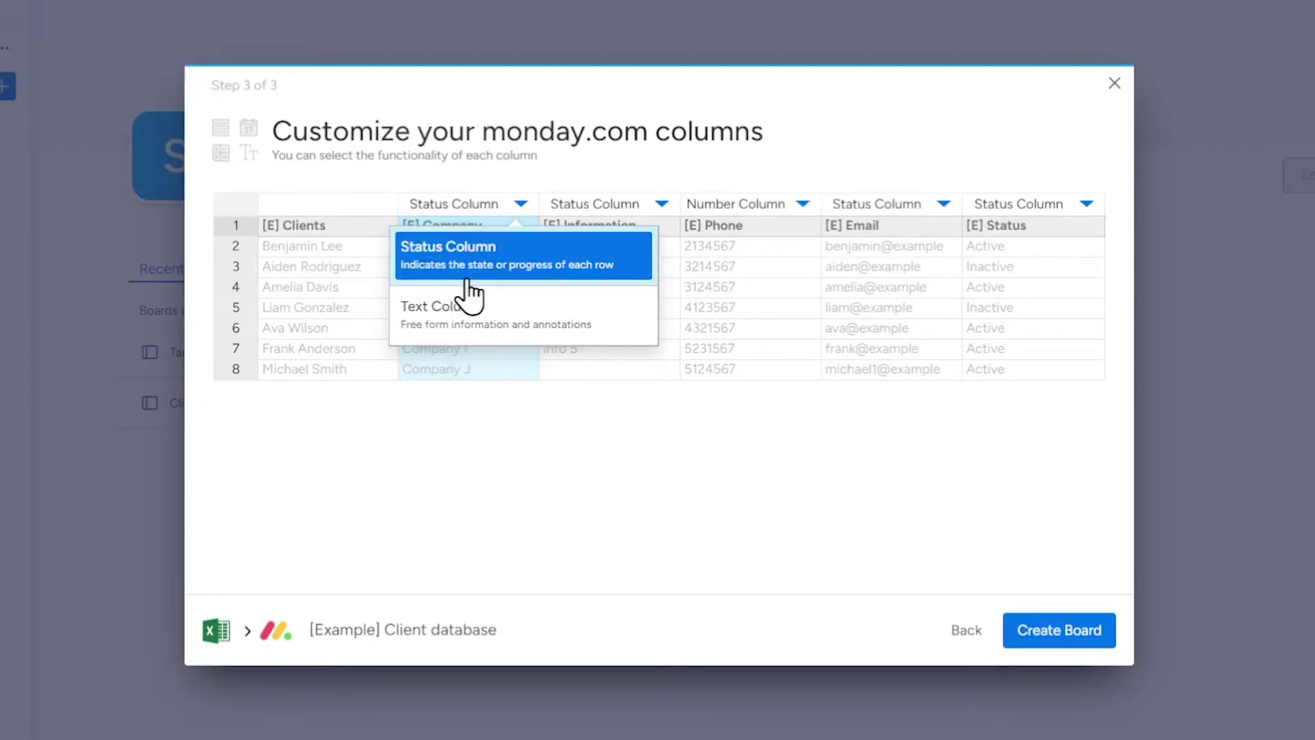
left_click(480, 317)
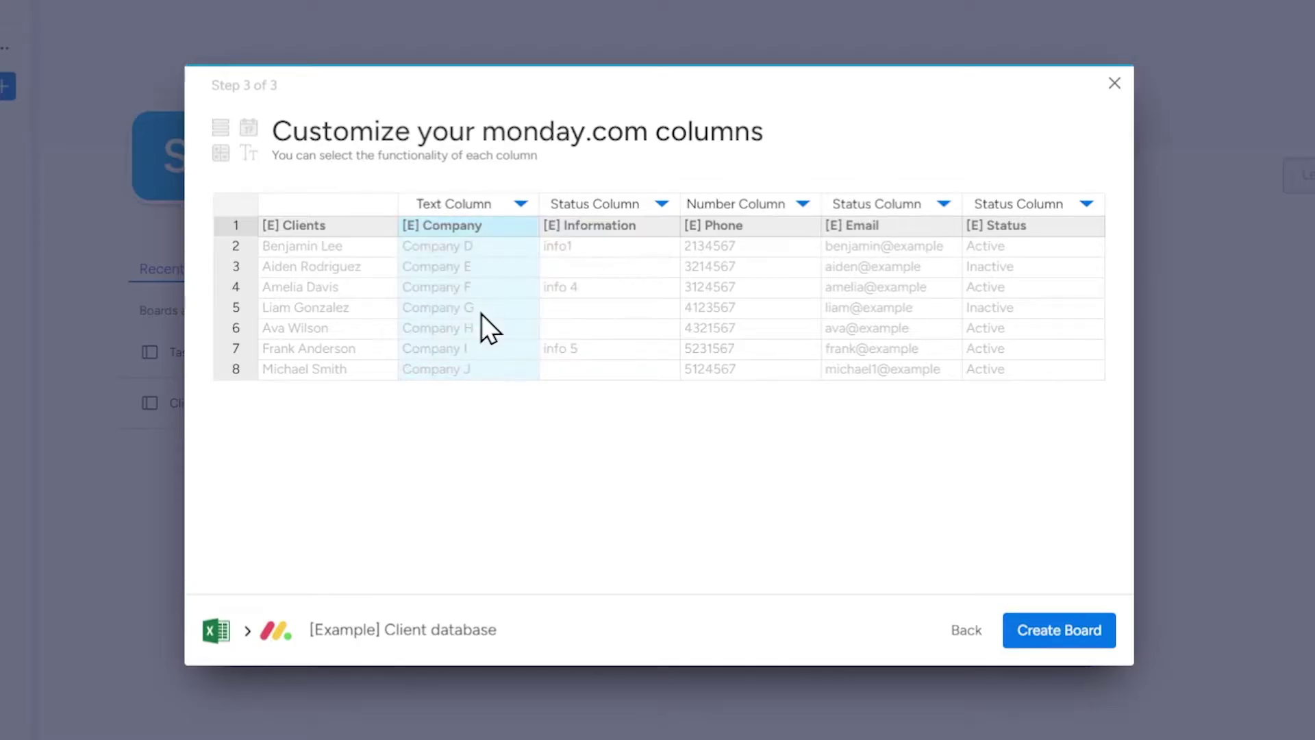
- Set the Information, Phone, Email and Status columns to Text Column too
left_click(660, 205)
left_click(662, 300)
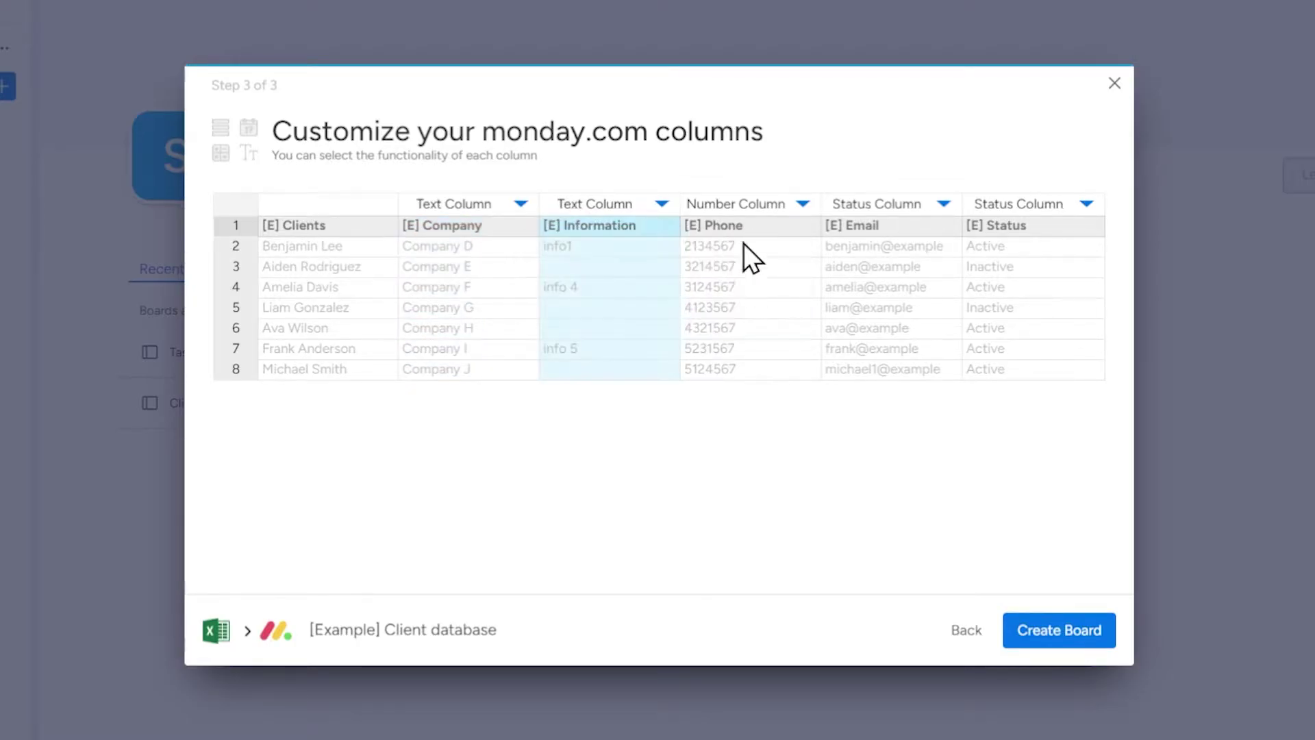
left_click(798, 209)
left_click(789, 357)
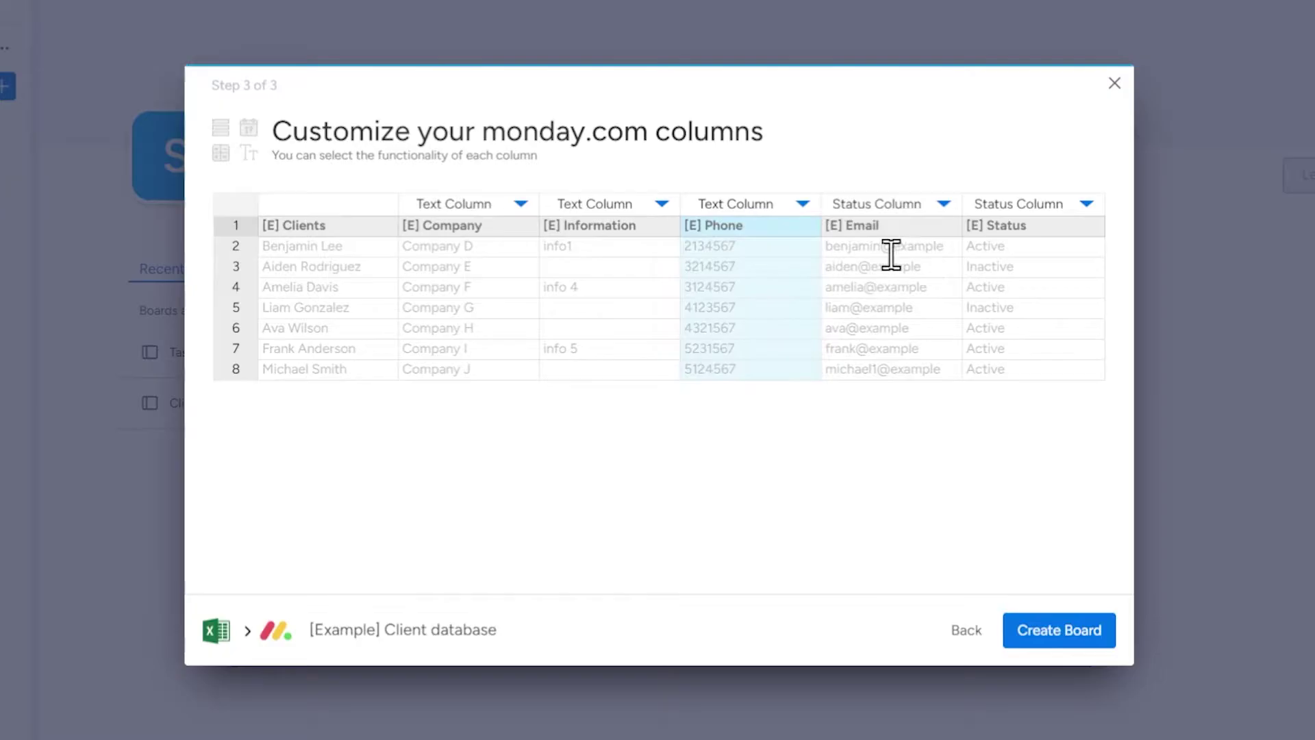
left_click(941, 209)
left_click(894, 329)
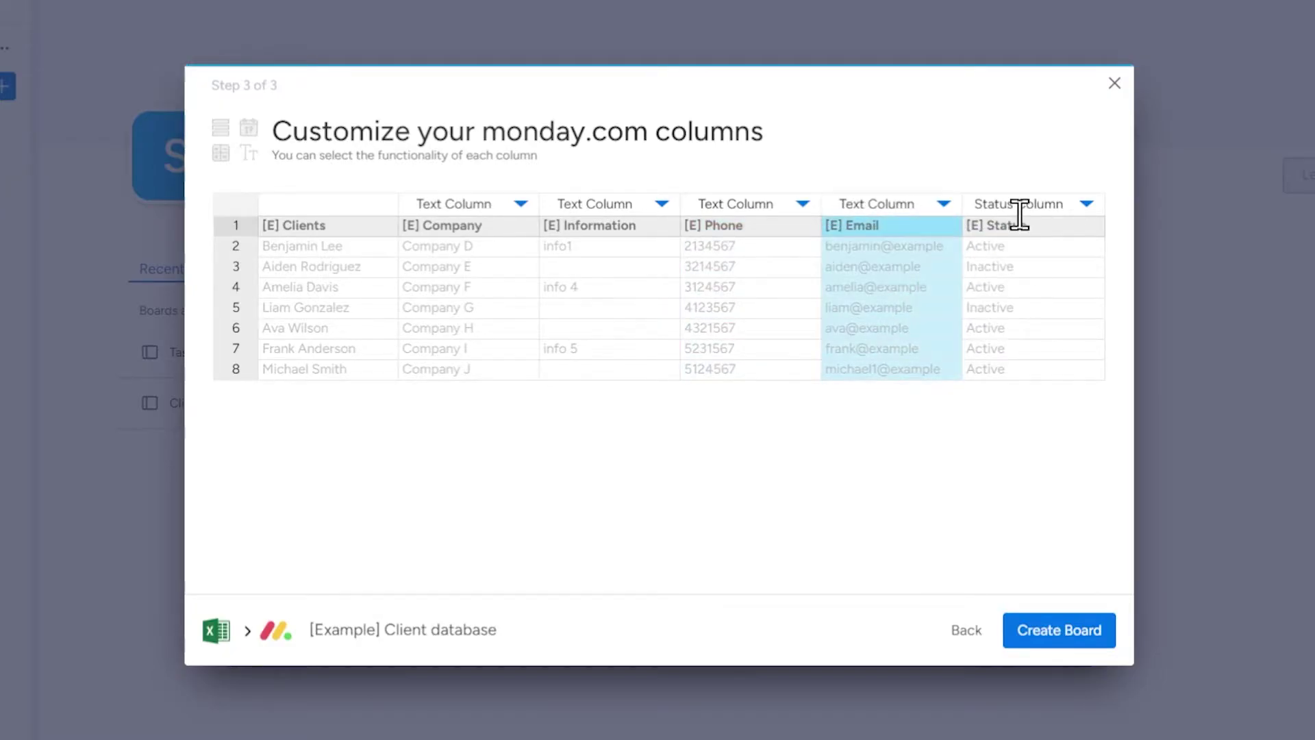
left_click(1087, 205)
left_click(1012, 328)
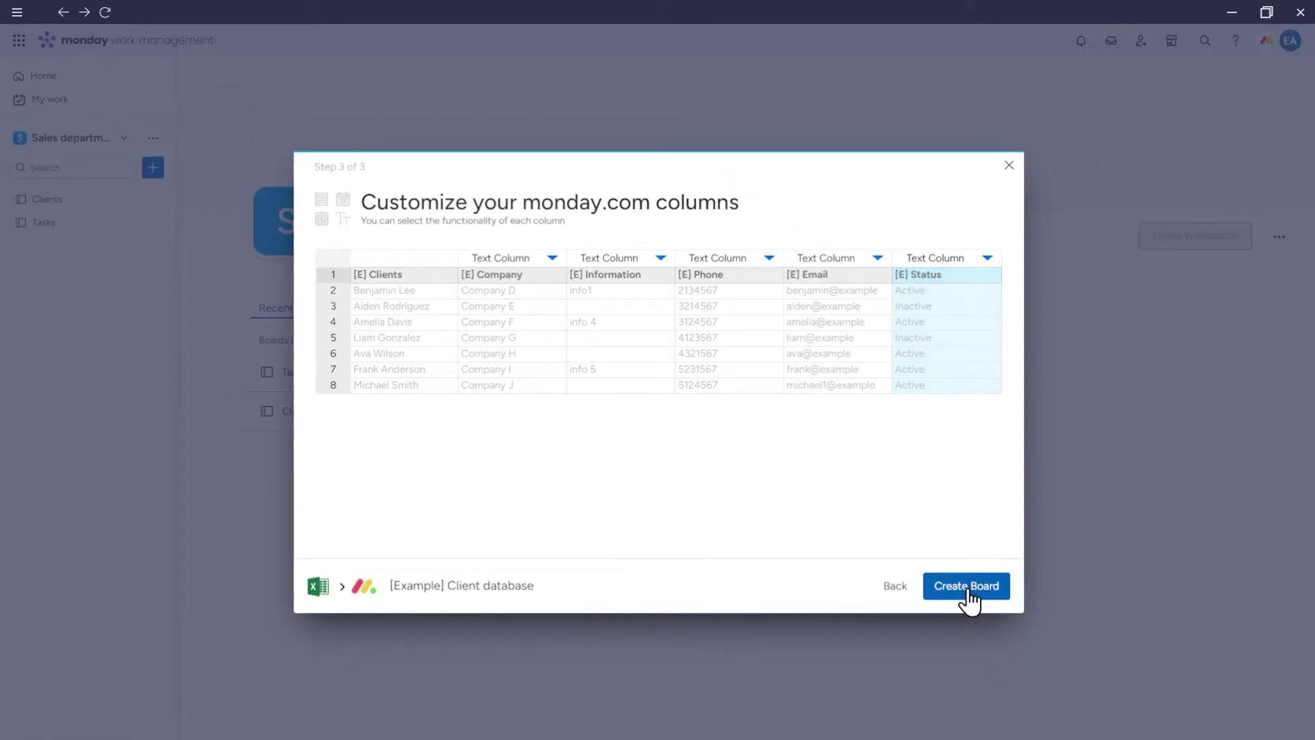
- Create the board and convert the [E] Email column to an Email column, keeping changes
left_click(967, 588)
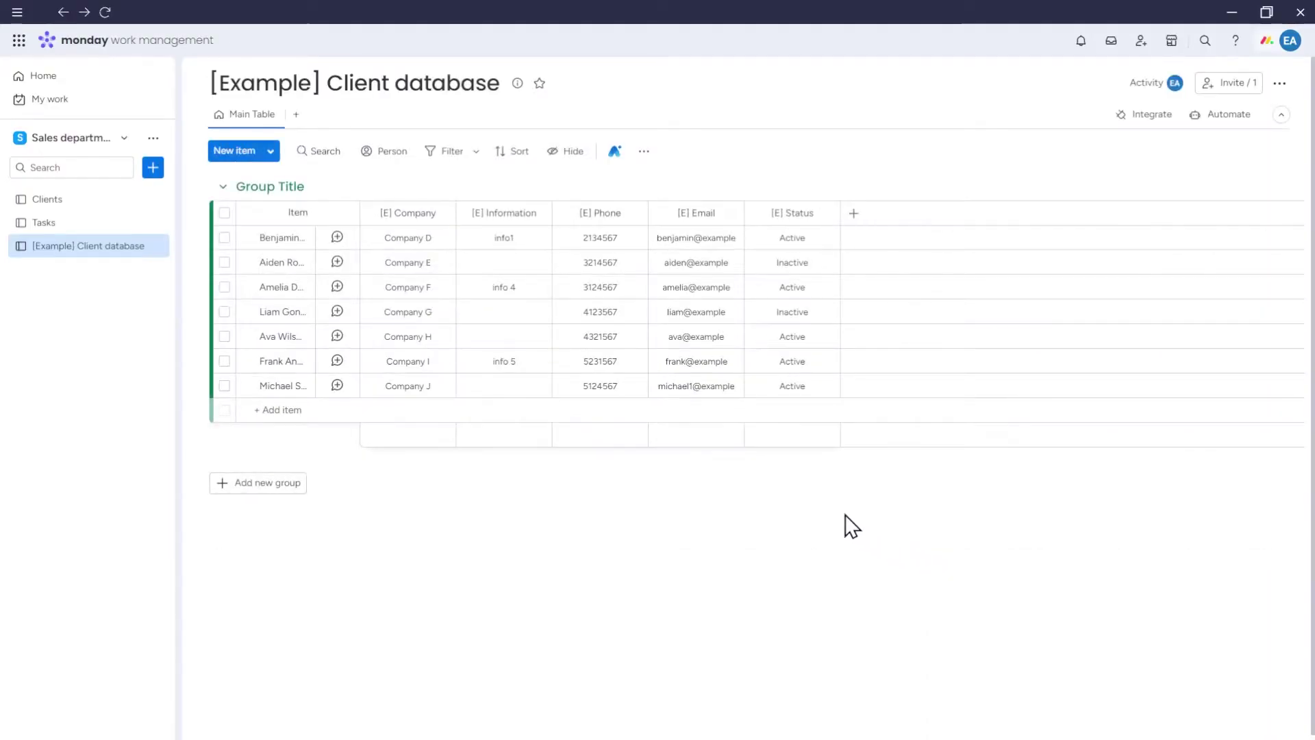
left_click(729, 213)
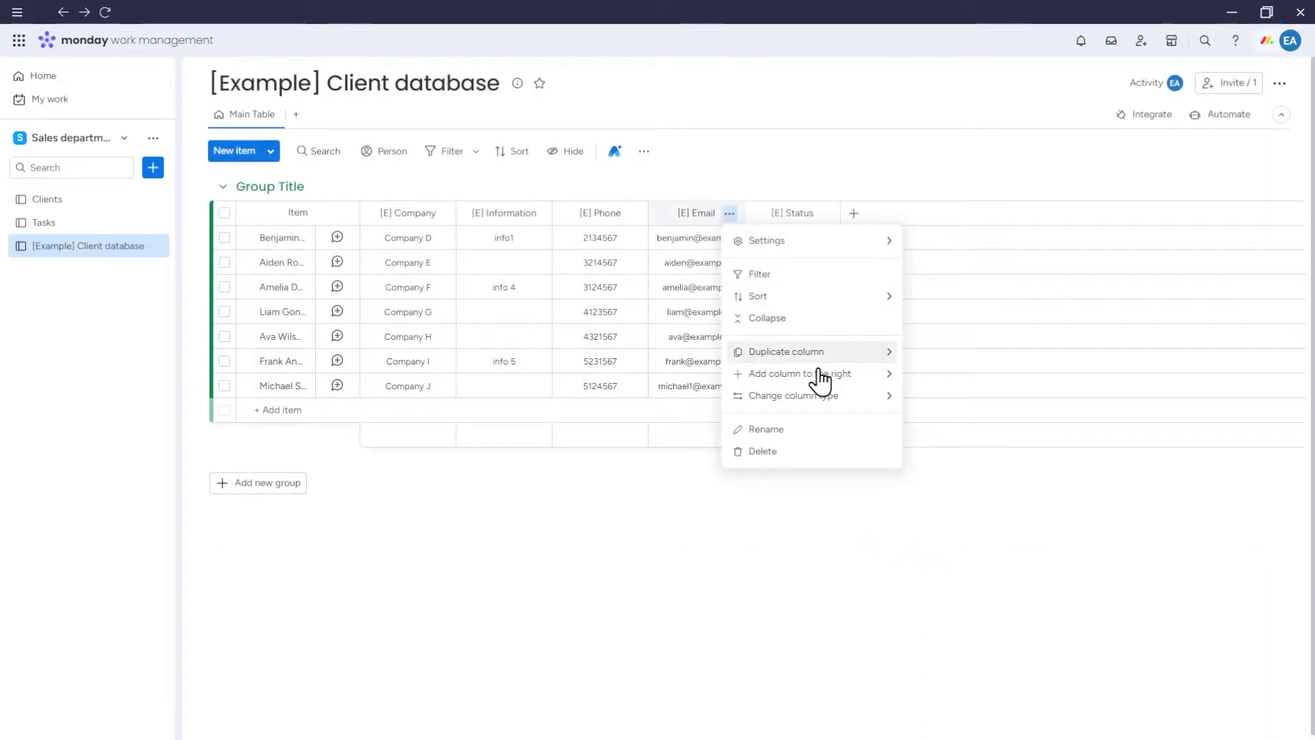
mouse_move(843, 397)
left_click(959, 552)
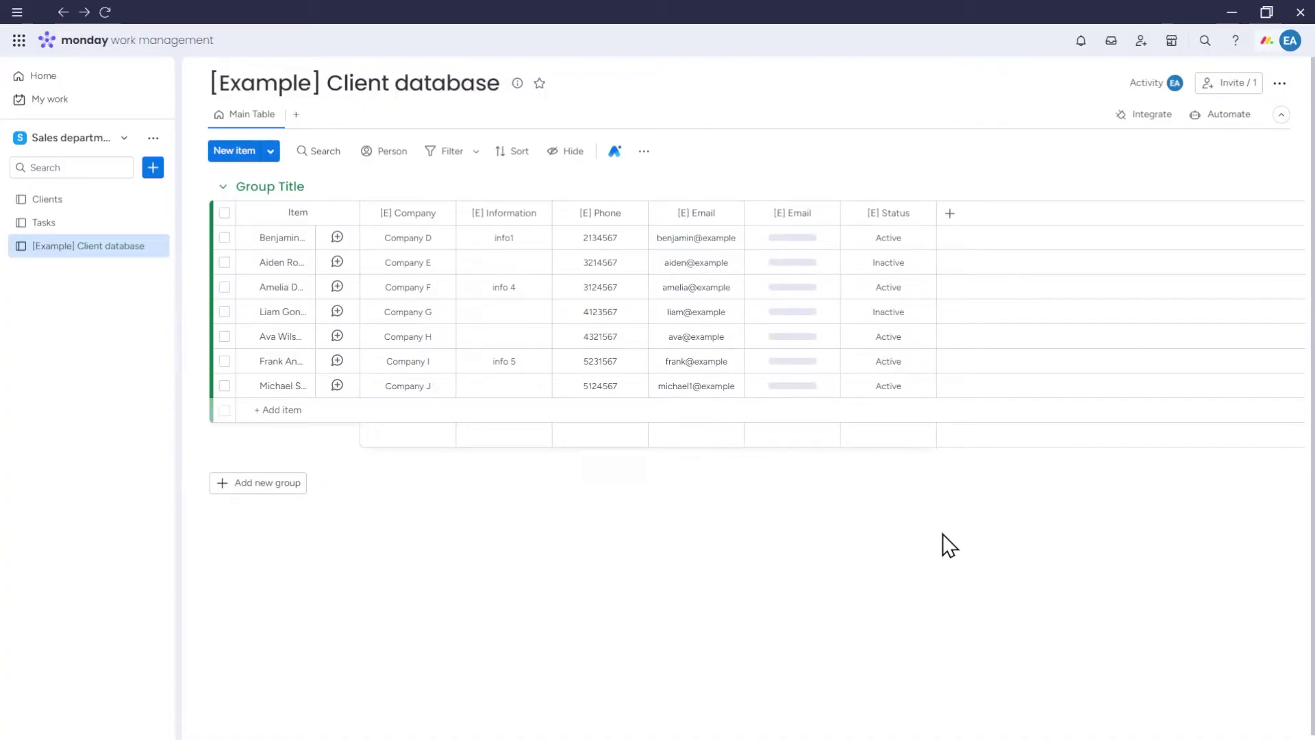
left_click(837, 174)
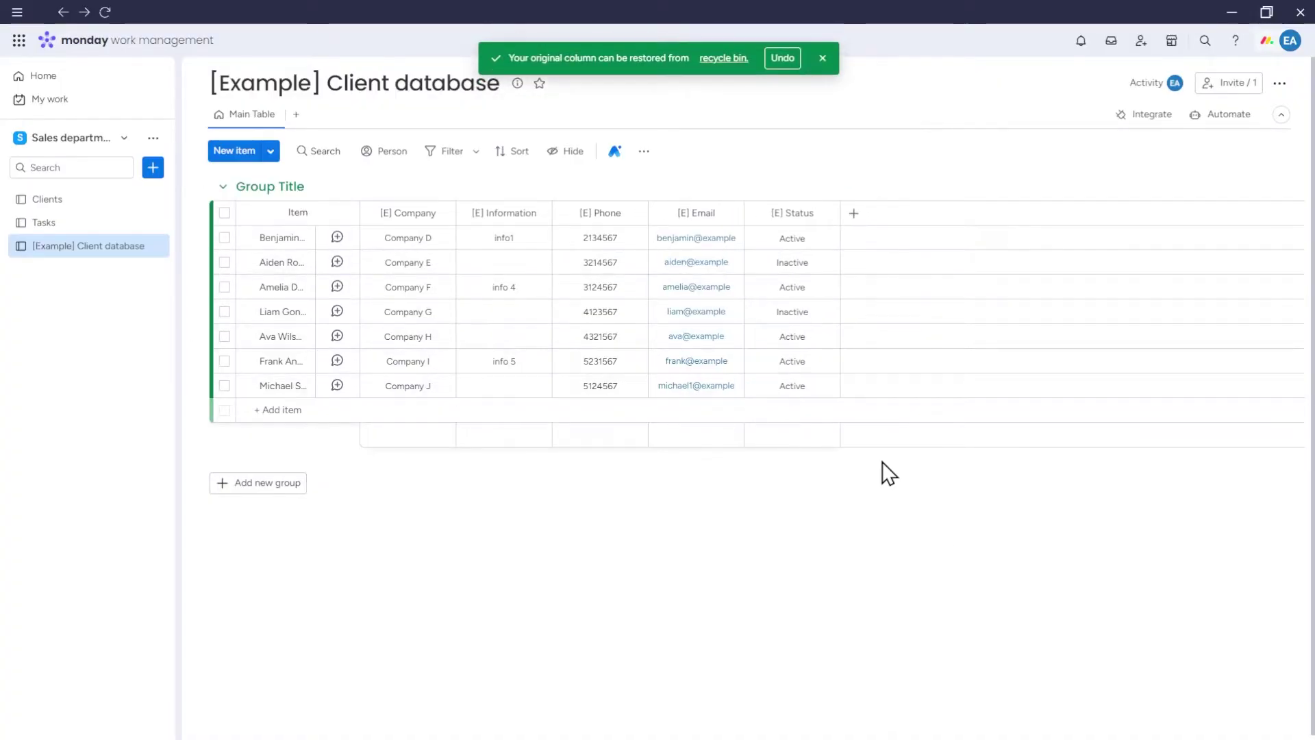
- Convert the [E] Status column to a Status column, keeping changes, and check its labels
left_click(826, 213)
mouse_move(962, 396)
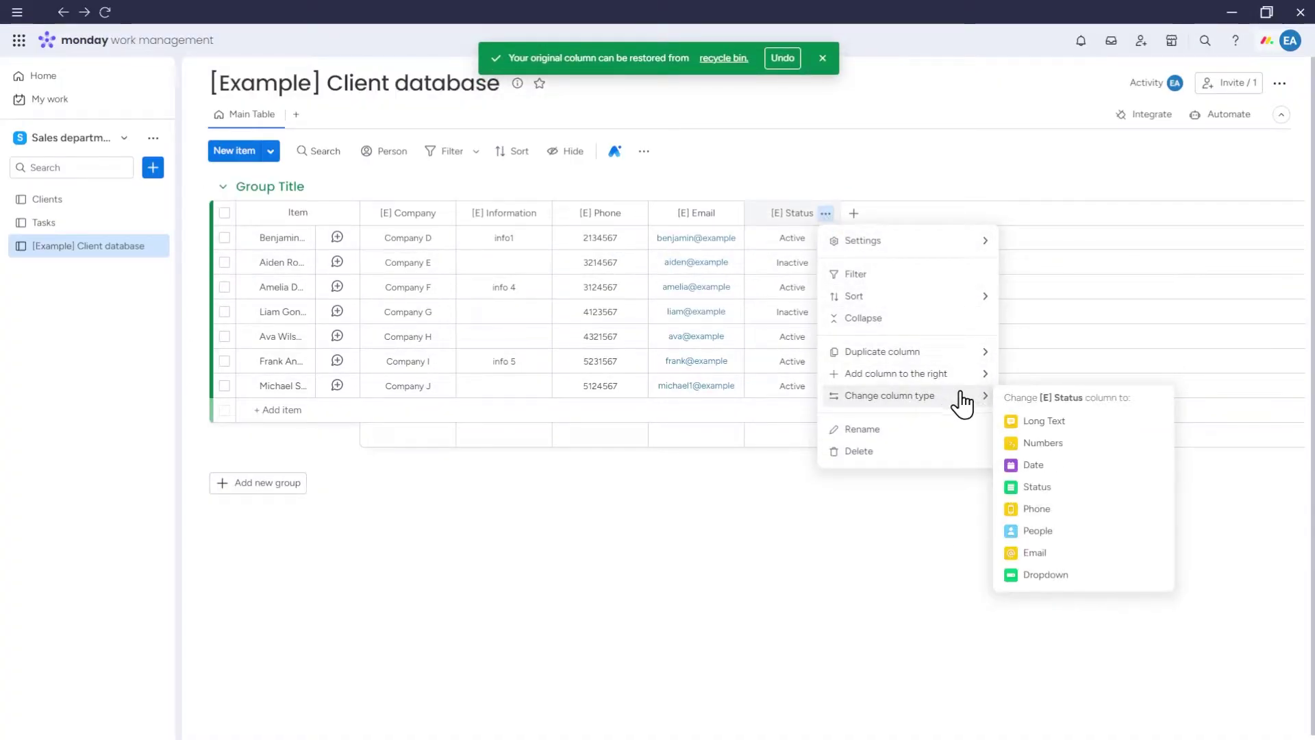
left_click(1058, 492)
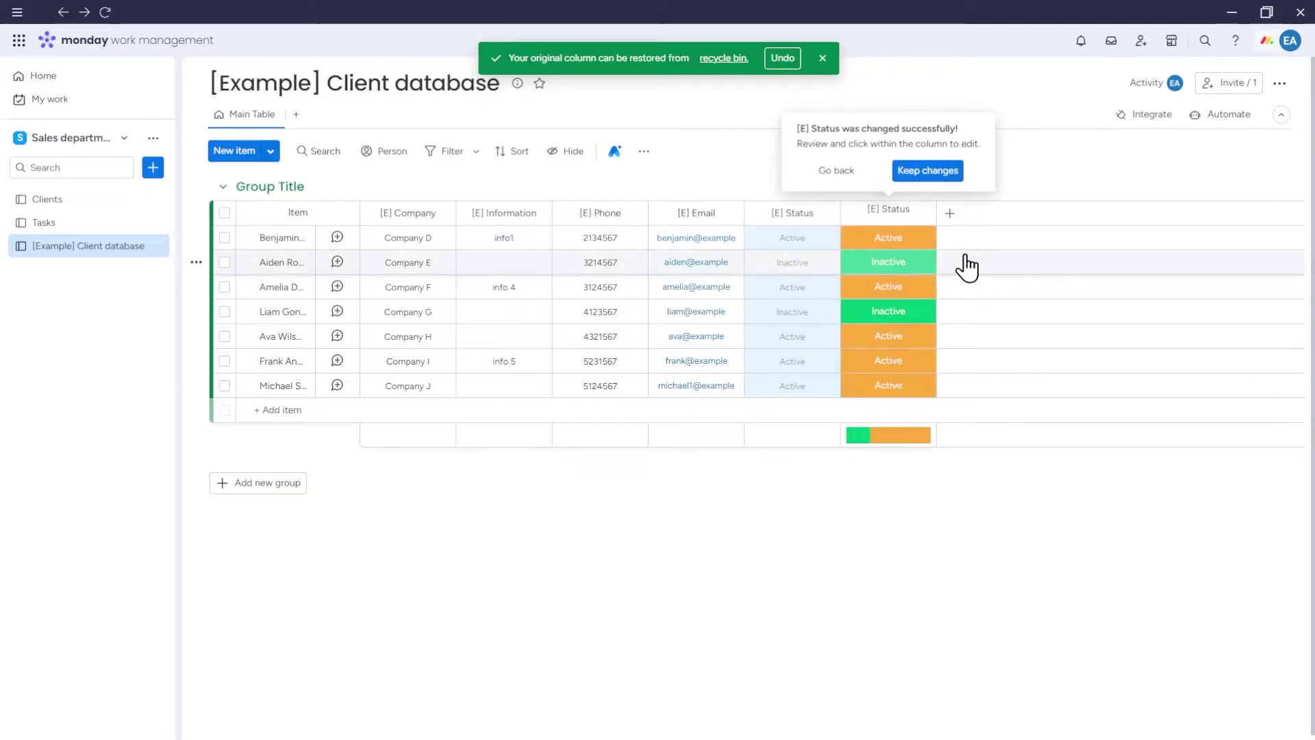
left_click(933, 174)
left_click(833, 244)
left_click(870, 132)
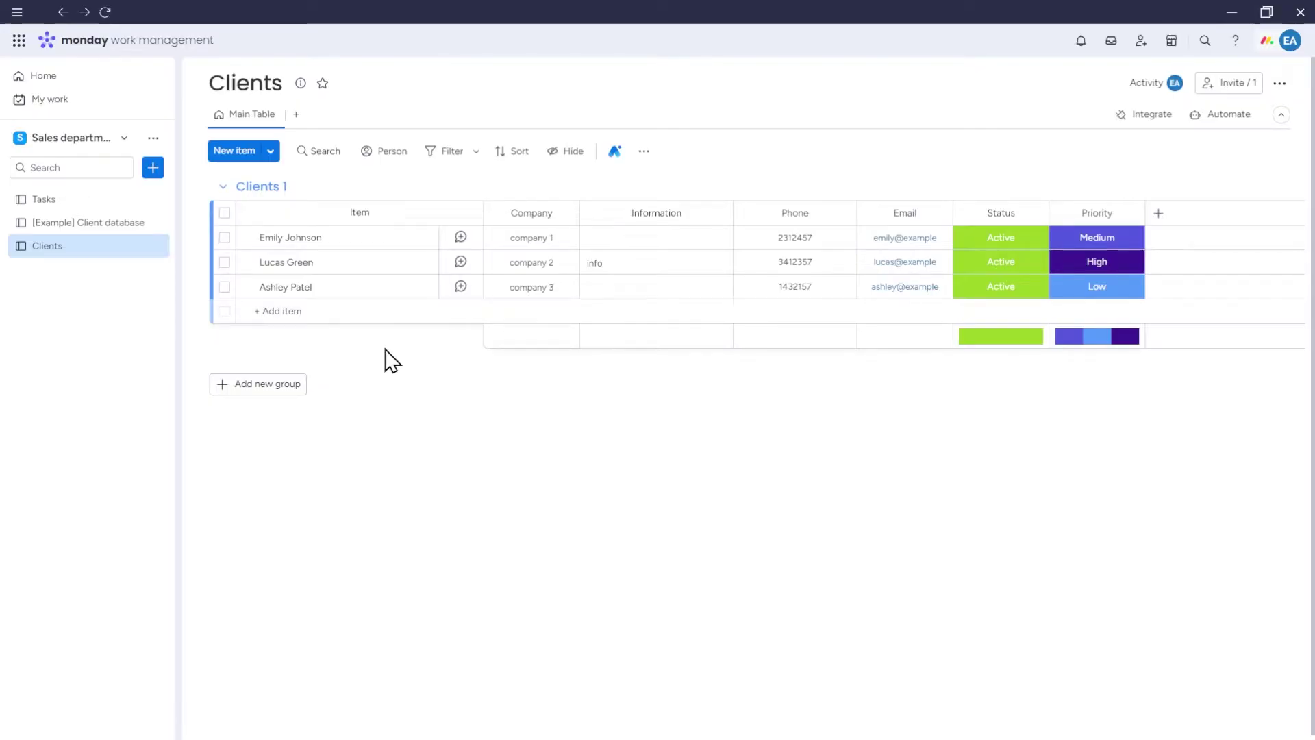
- Start an Excel import into Clients, upload the spreadsheet and use [E] Clients as item names
left_click(276, 157)
left_click(323, 207)
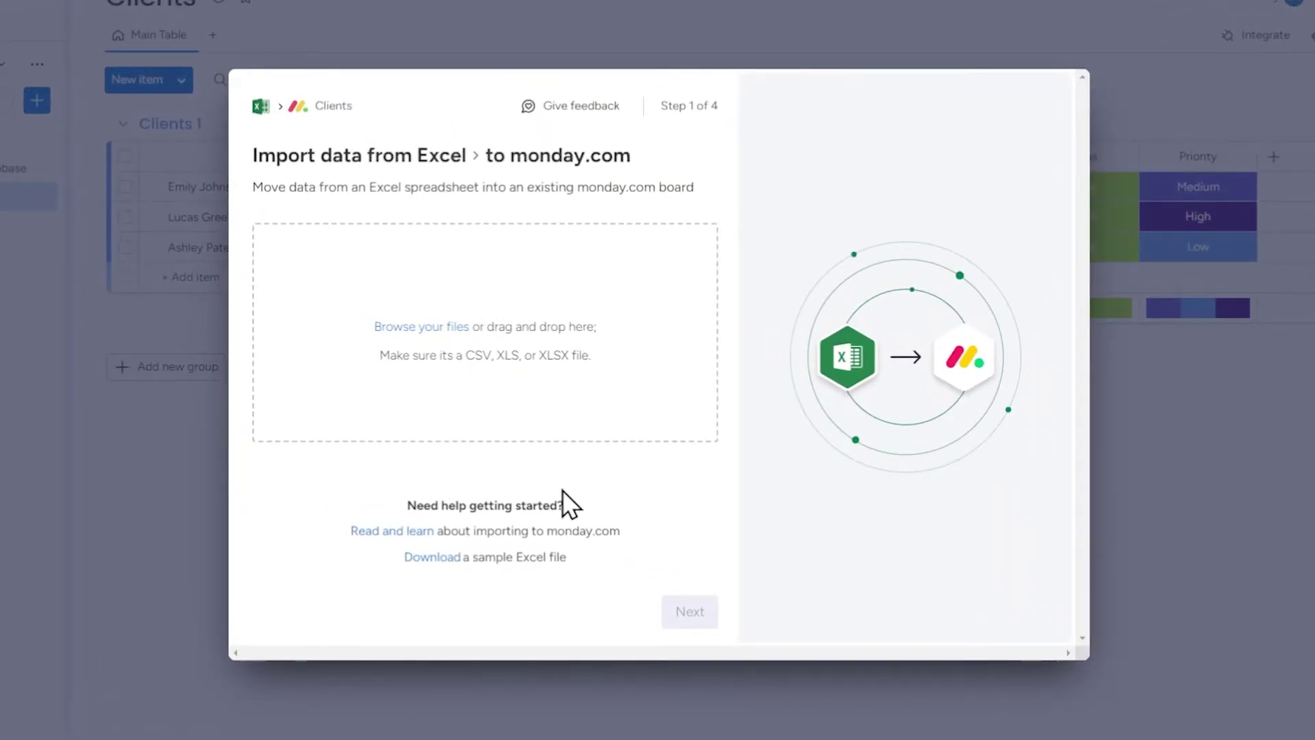
left_click(530, 411)
left_click(692, 610)
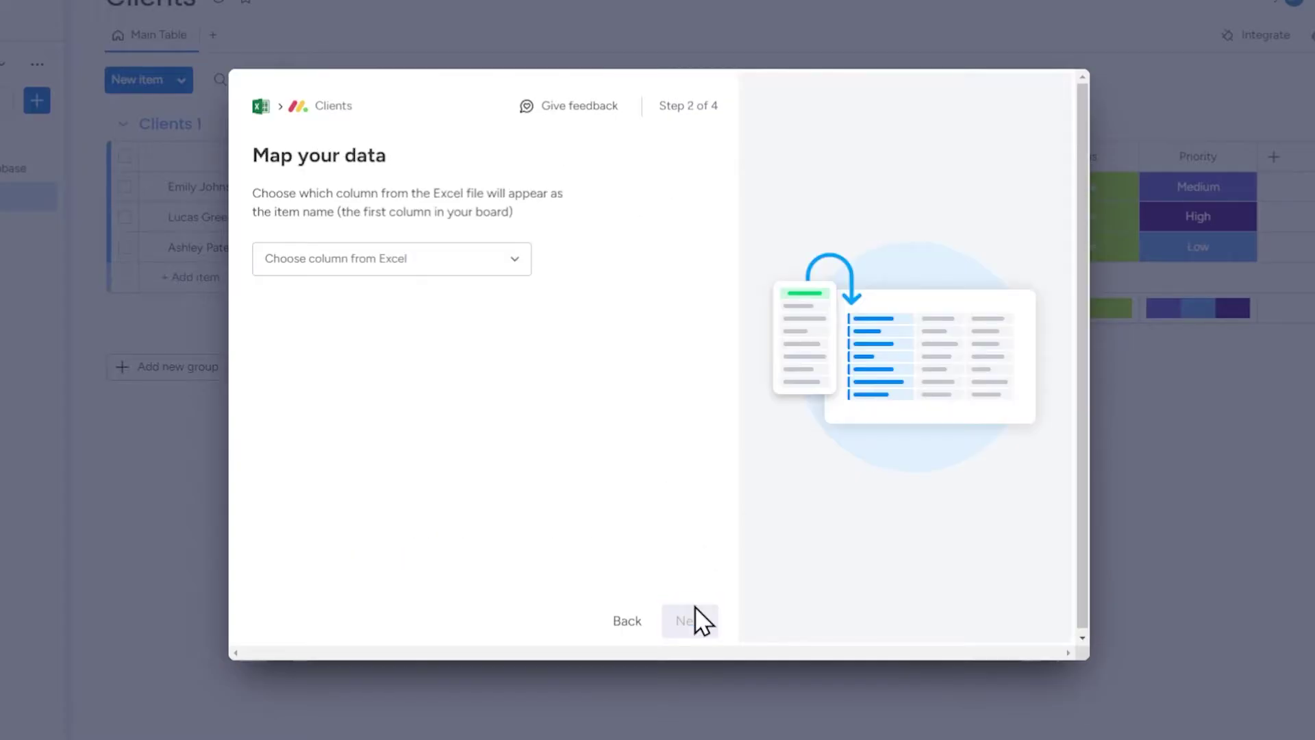
left_click(445, 263)
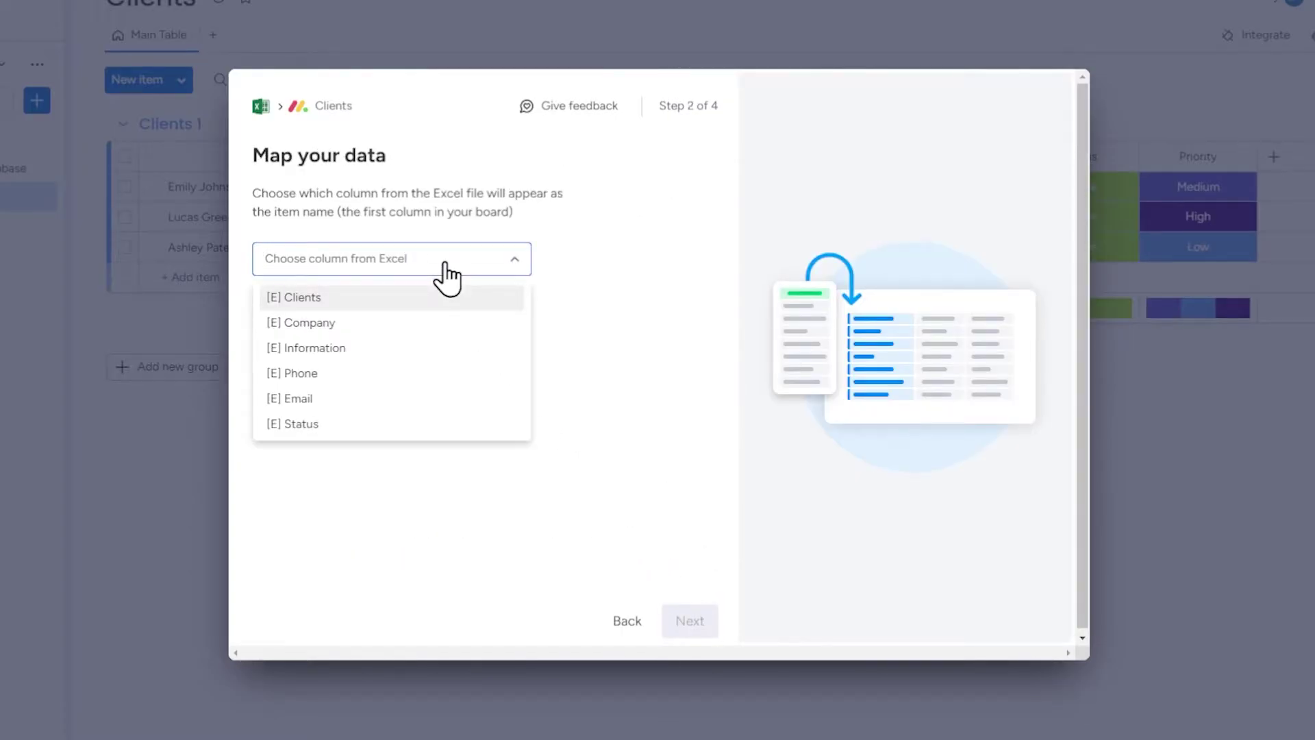
left_click(414, 301)
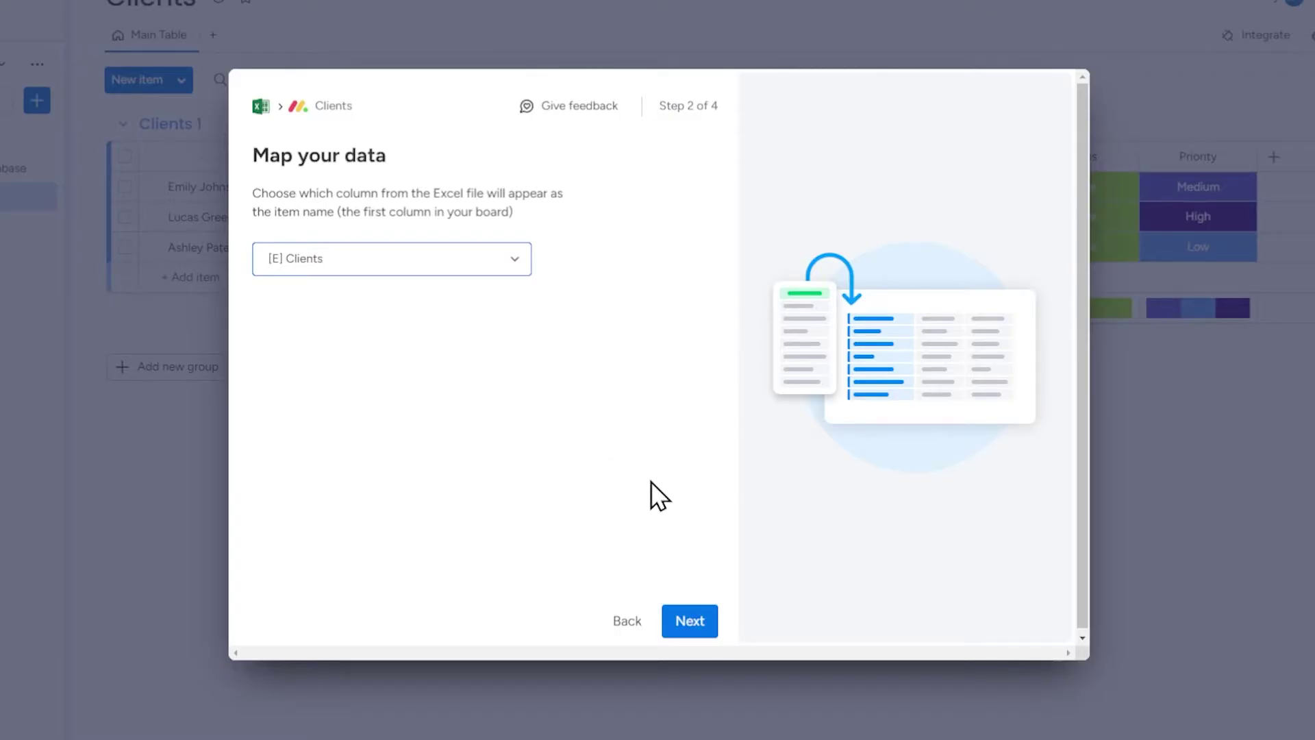
- Map Excel Company, Information and Phone to the matching board columns
left_click(690, 621)
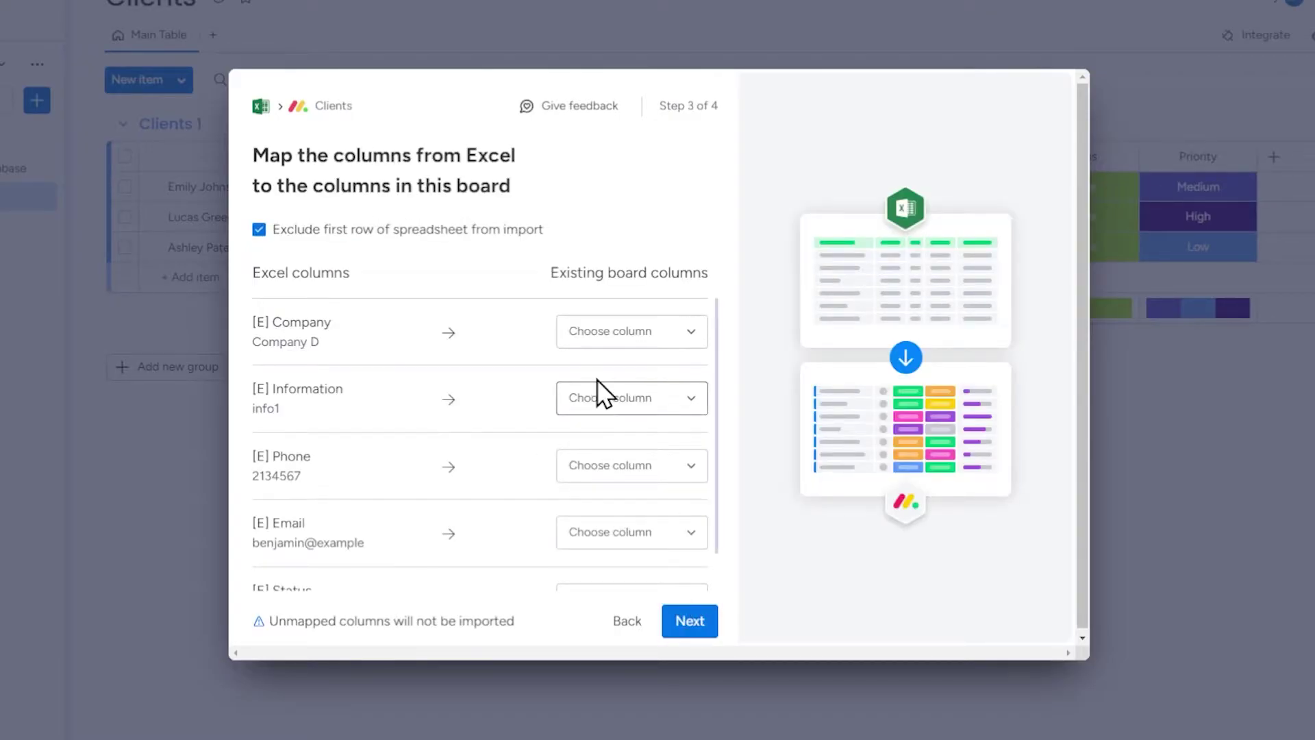
left_click(693, 337)
left_click(637, 350)
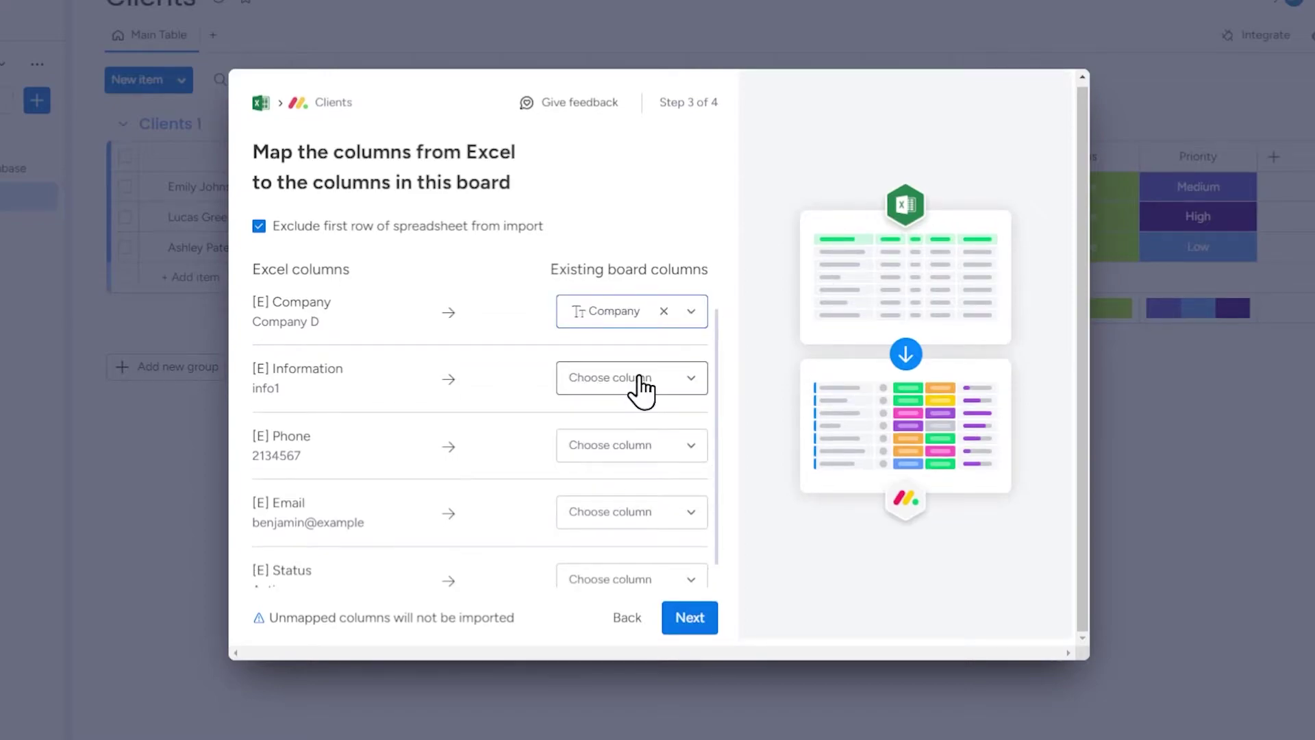
left_click(647, 378)
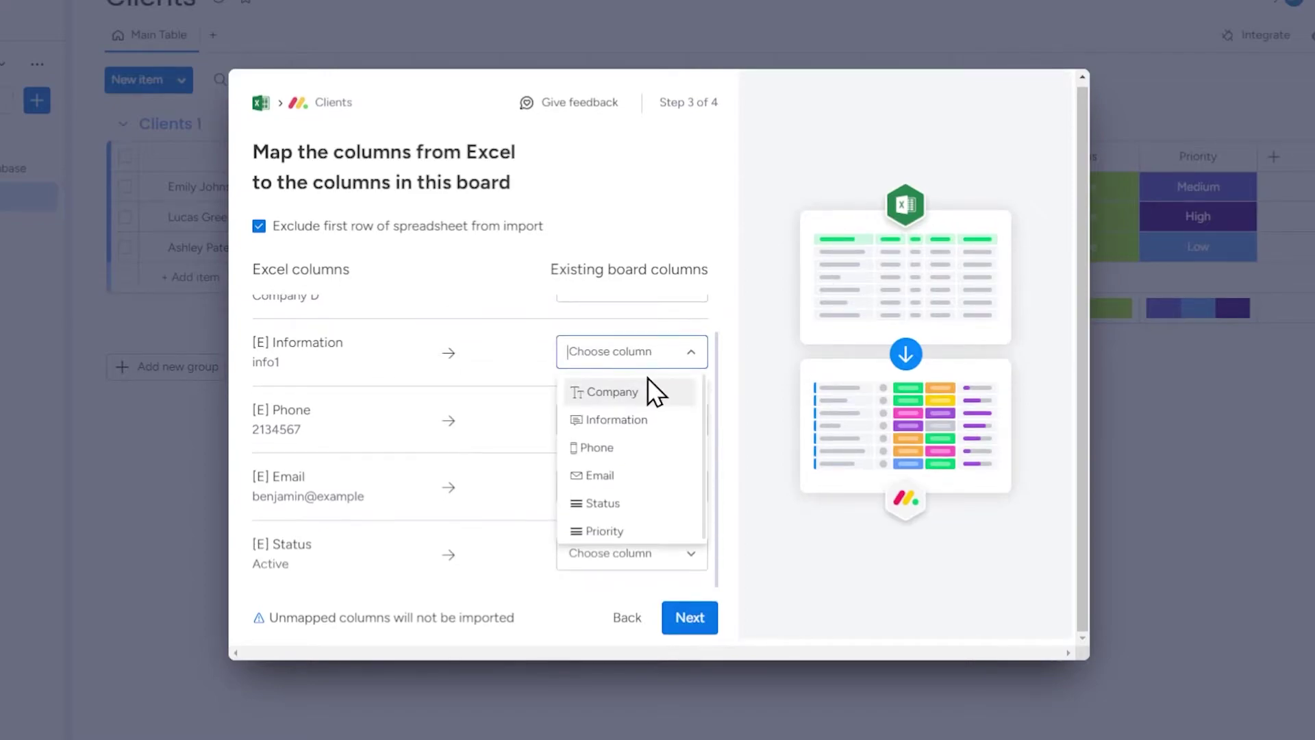
left_click(649, 420)
left_click(639, 419)
left_click(623, 483)
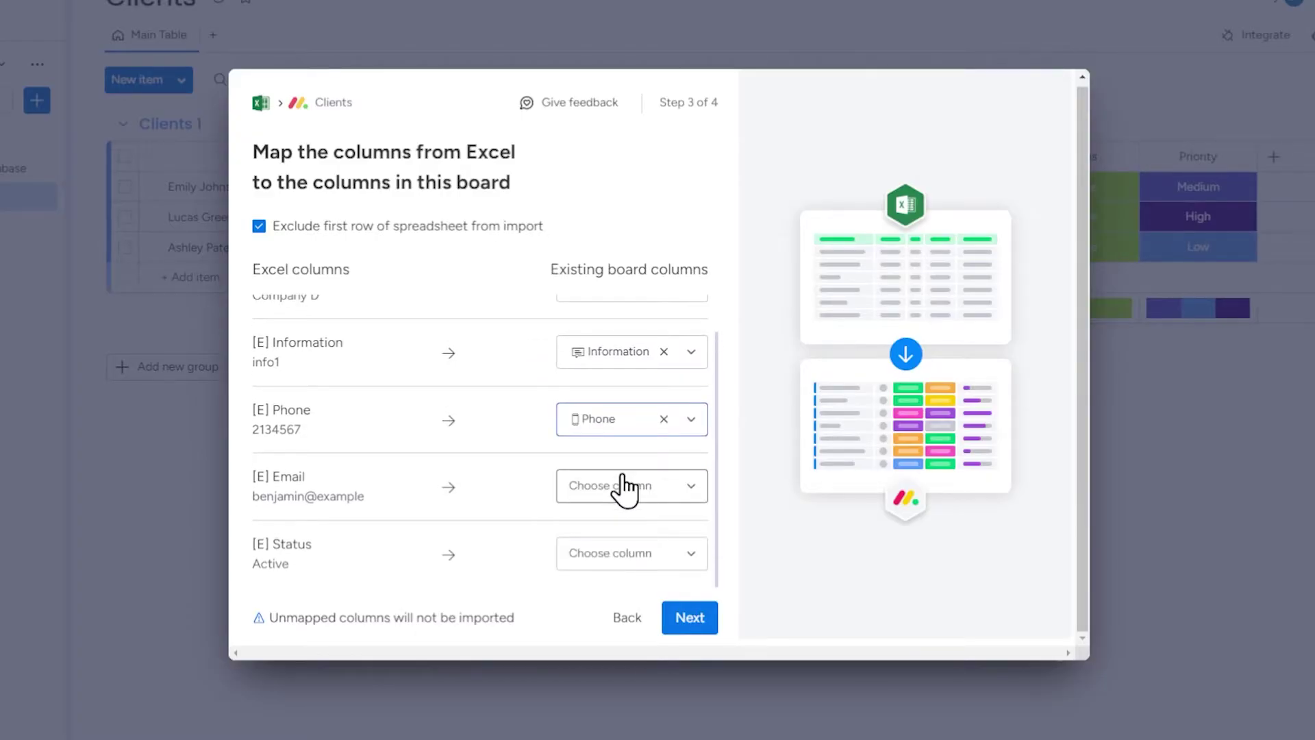
- Map Email and Status, then uncheck and recheck Exclude first row
left_click(623, 485)
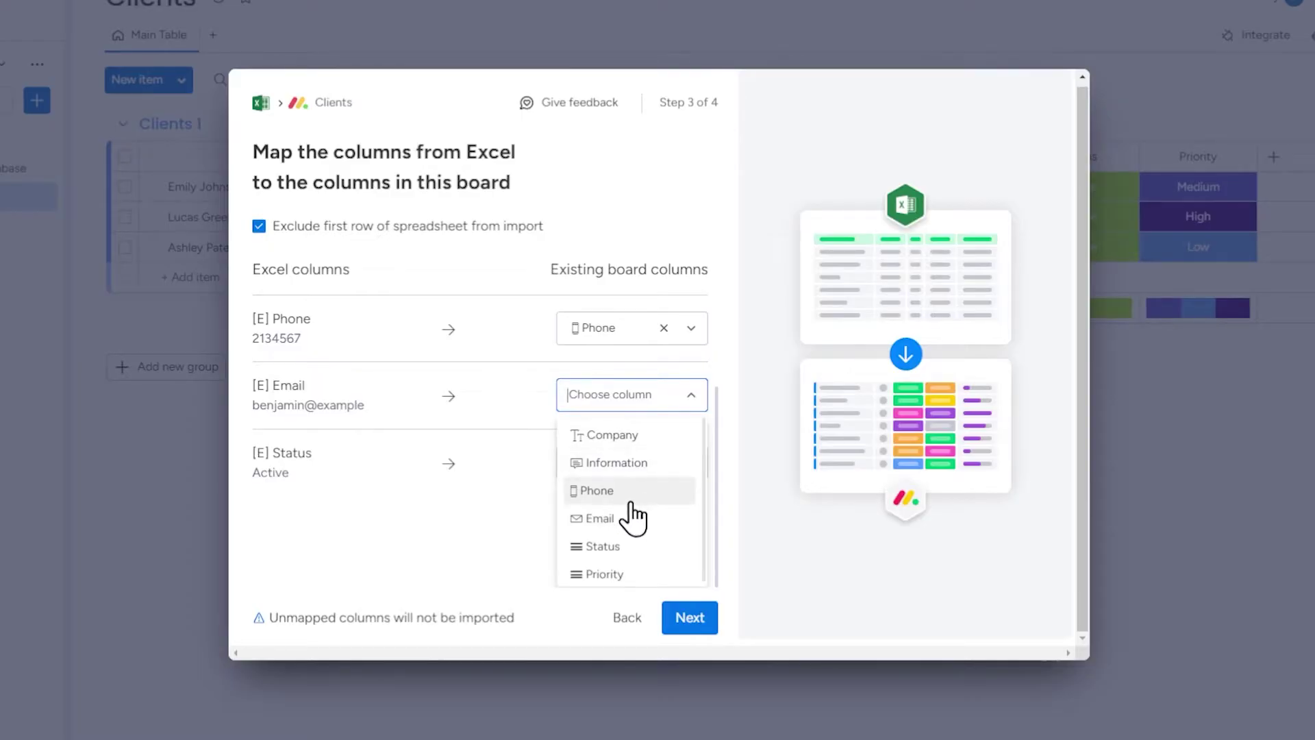
left_click(632, 521)
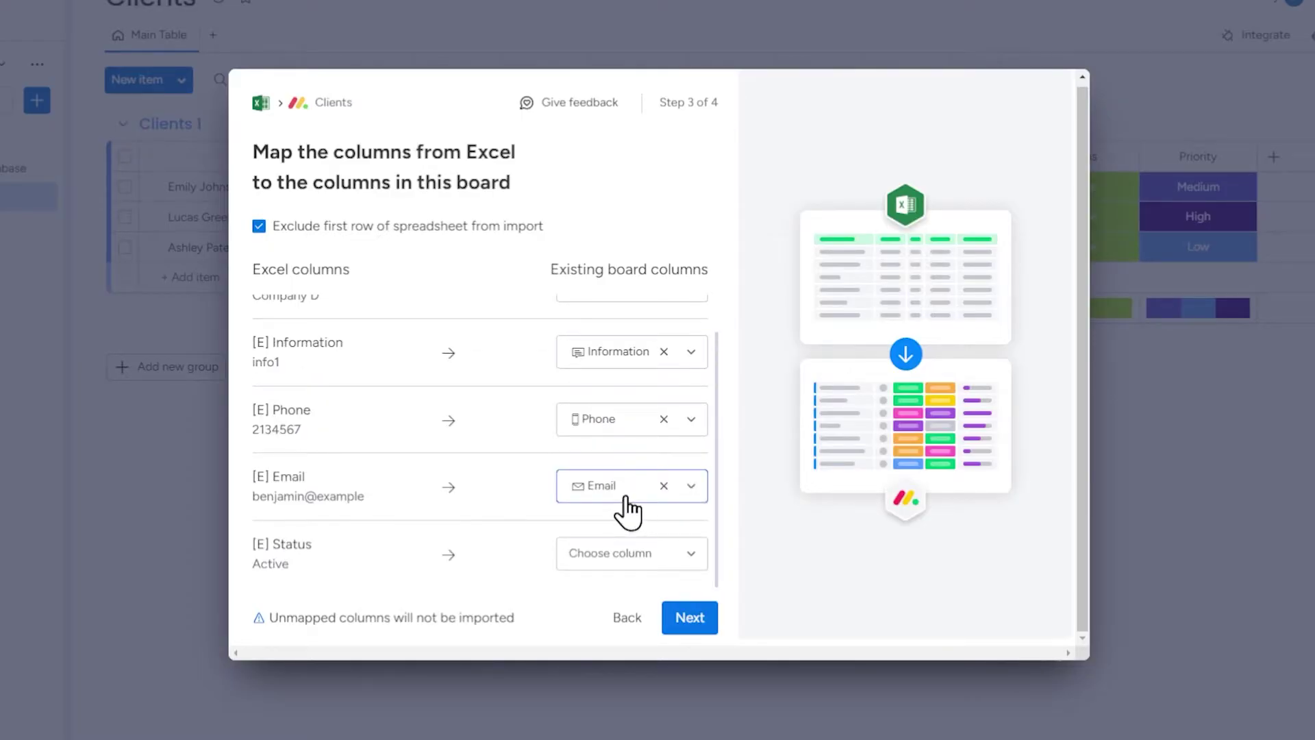
left_click(638, 555)
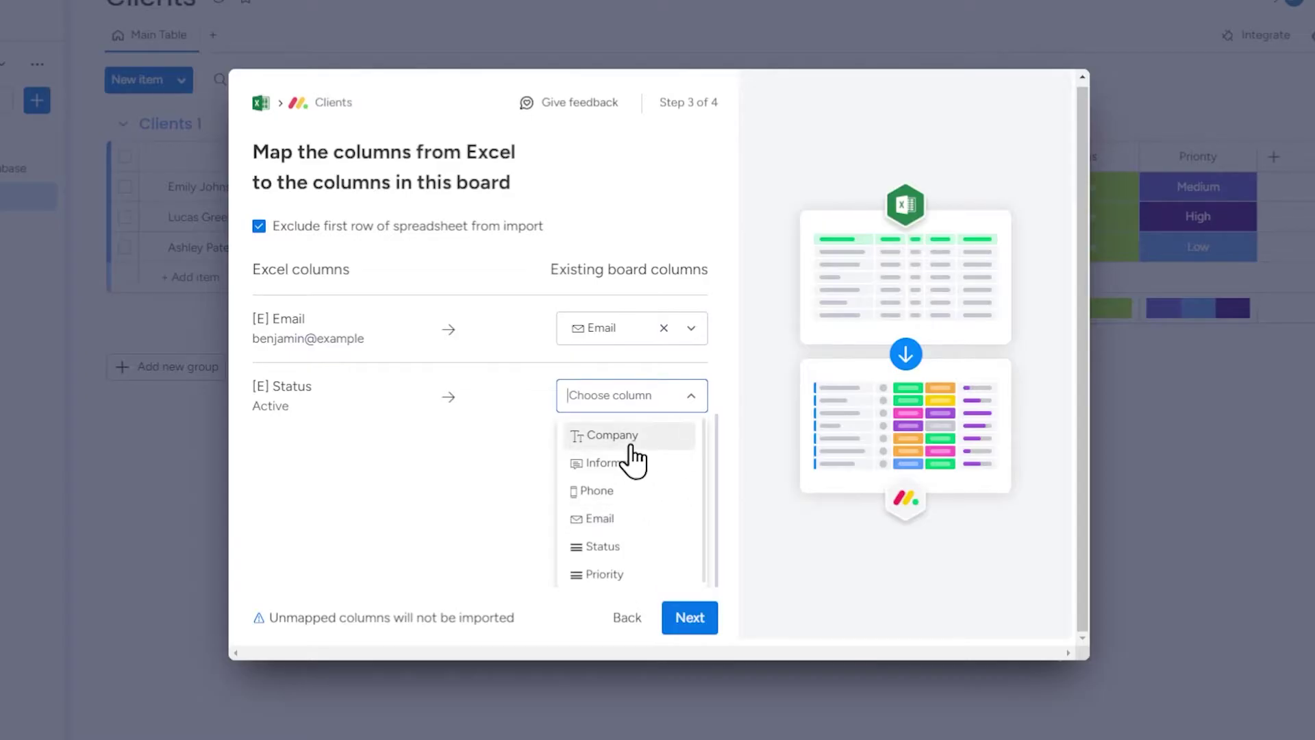
left_click(626, 546)
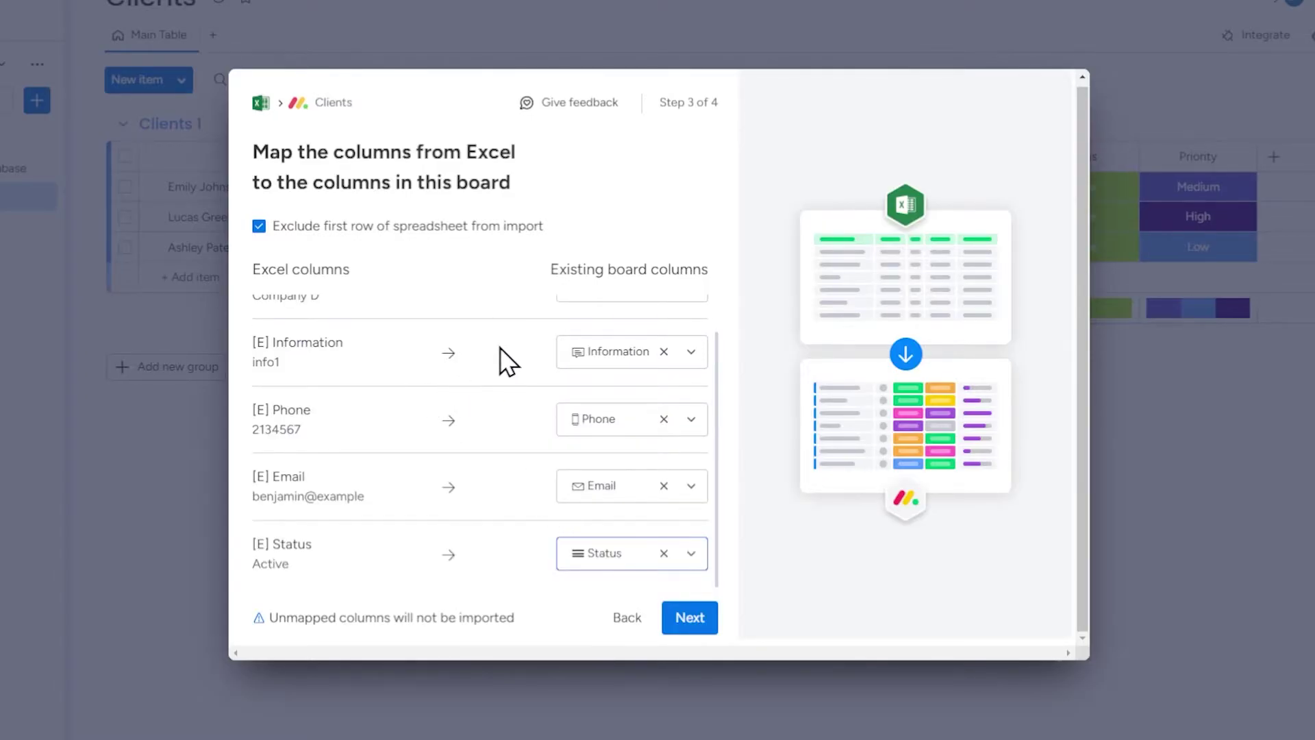
left_click(259, 226)
left_click(259, 227)
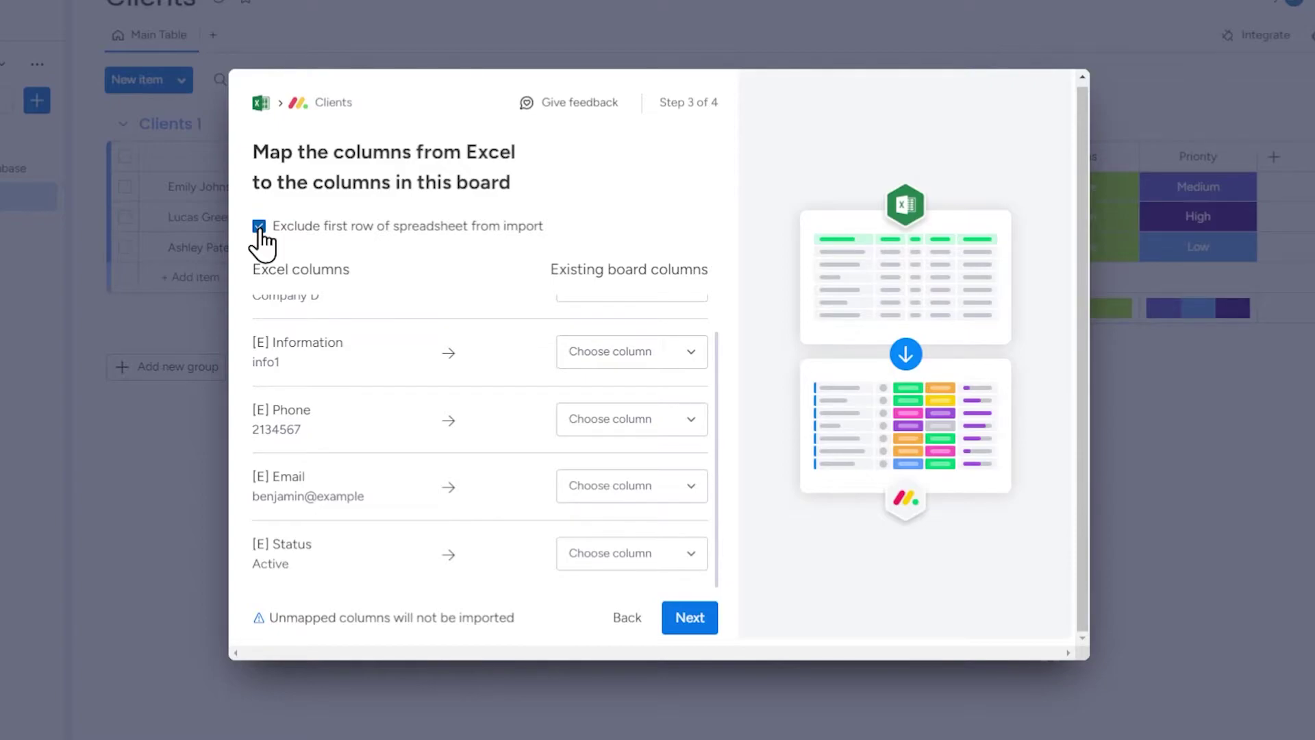
- Leave Exclude first row checked and remap Company and Information to their board columns
left_click(259, 227)
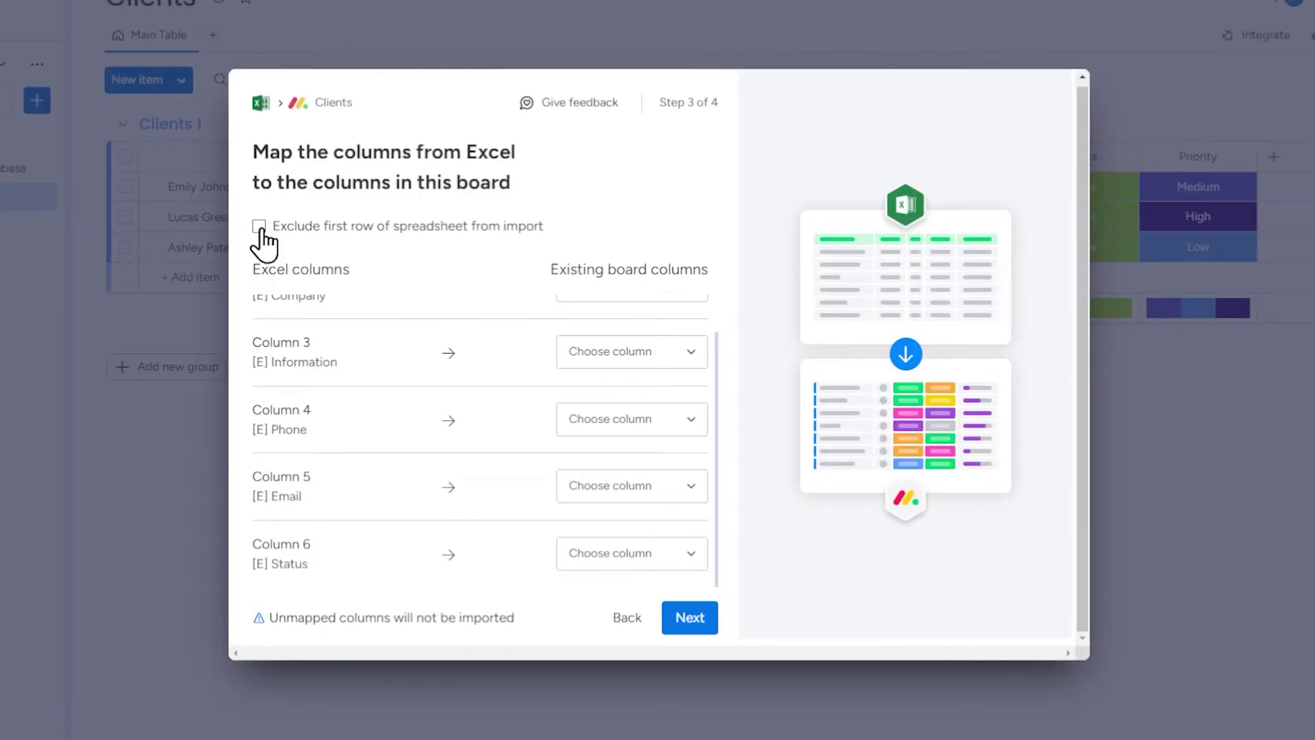
left_click(259, 226)
scroll(405, 438, "up", 1)
left_click(591, 318)
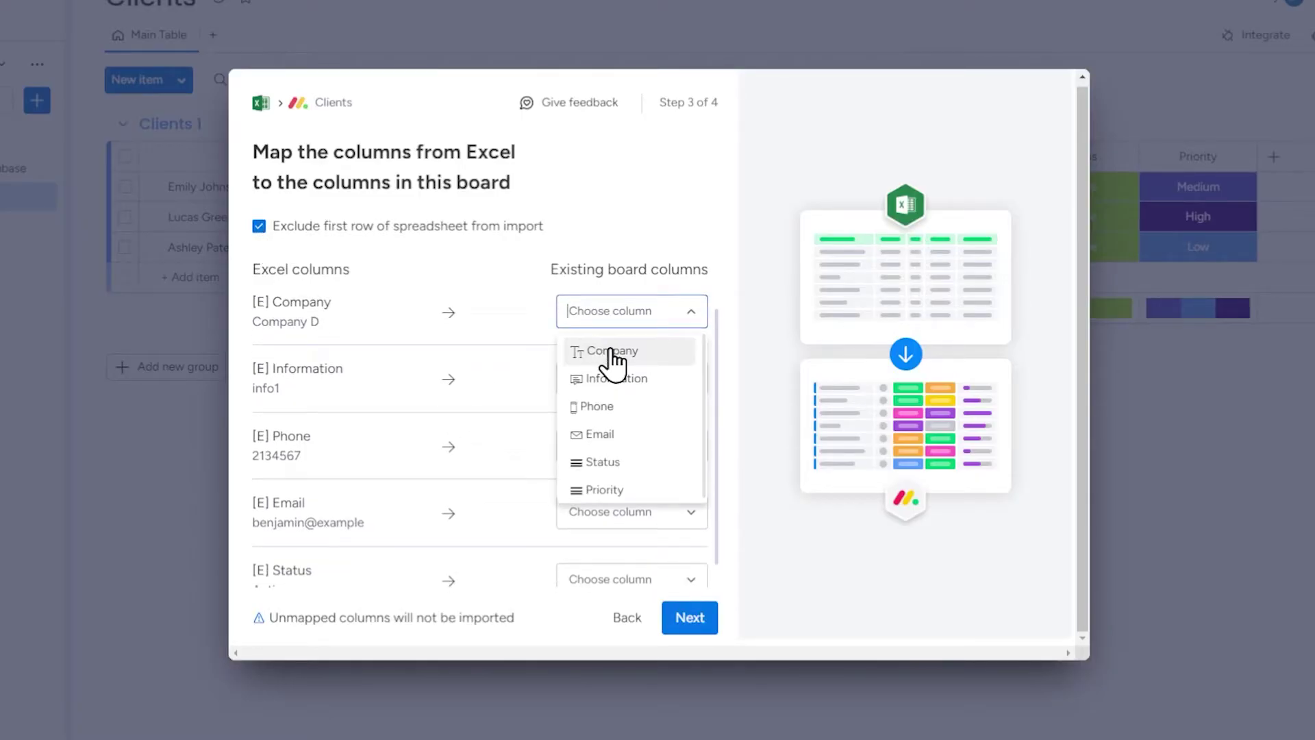
left_click(610, 357)
left_click(631, 350)
left_click(616, 417)
- Remap Excel Phone, Email and Status to the matching board columns
left_click(625, 420)
left_click(603, 516)
left_click(637, 490)
left_click(637, 519)
left_click(630, 396)
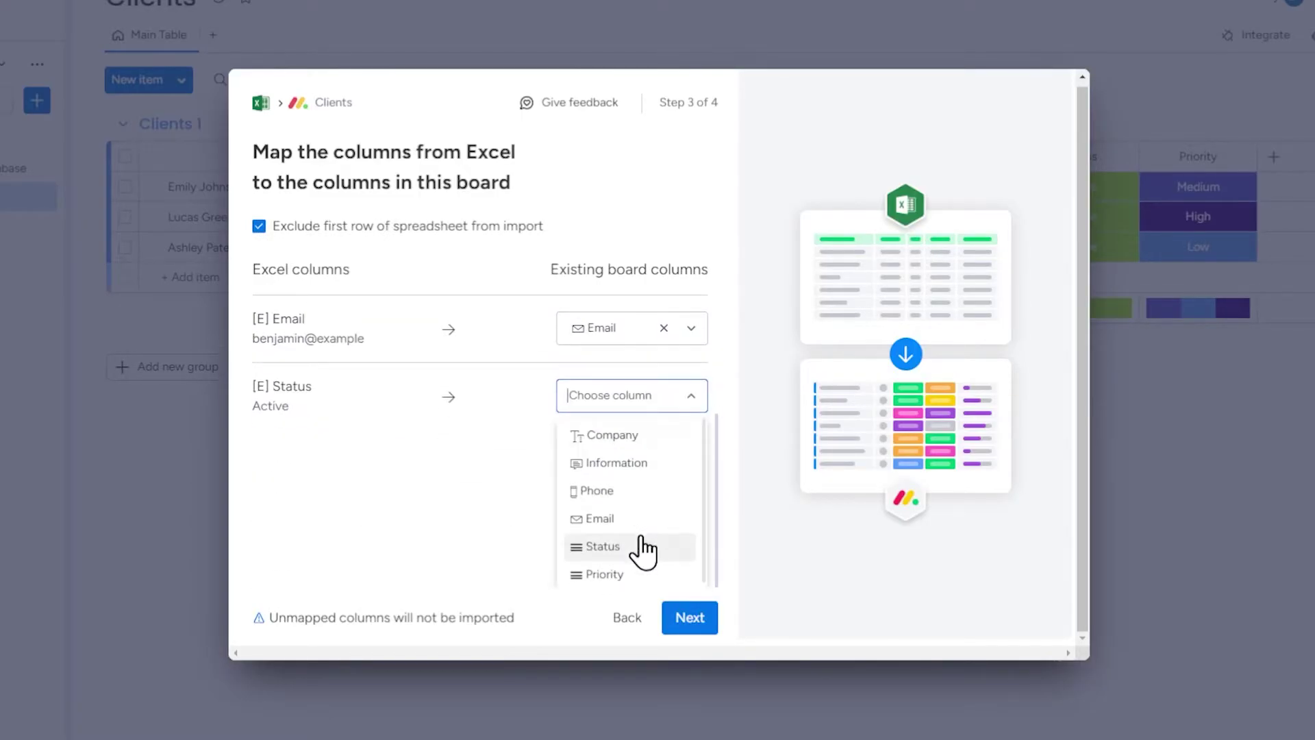
left_click(603, 546)
scroll(520, 541, "up", 1)
- On Step 4, choose Skip items for duplicates without picking a matching column
left_click(698, 619)
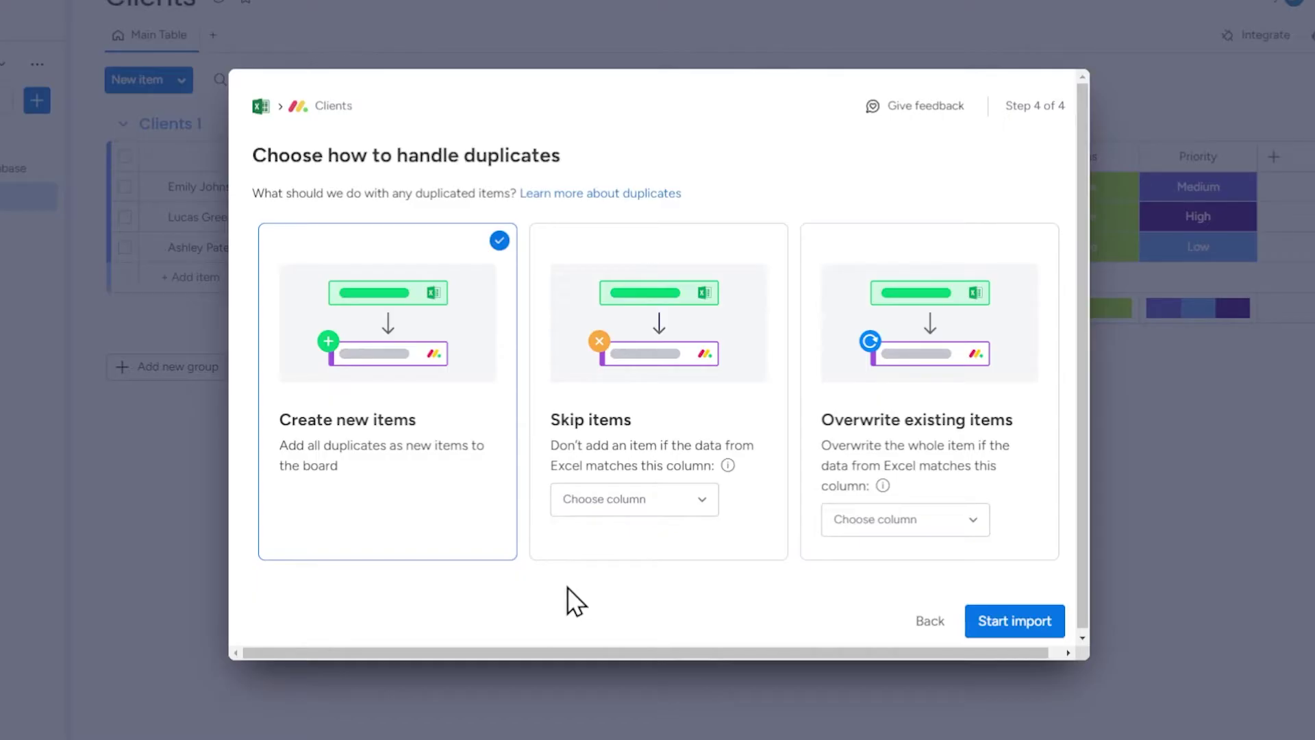
left_click(742, 454)
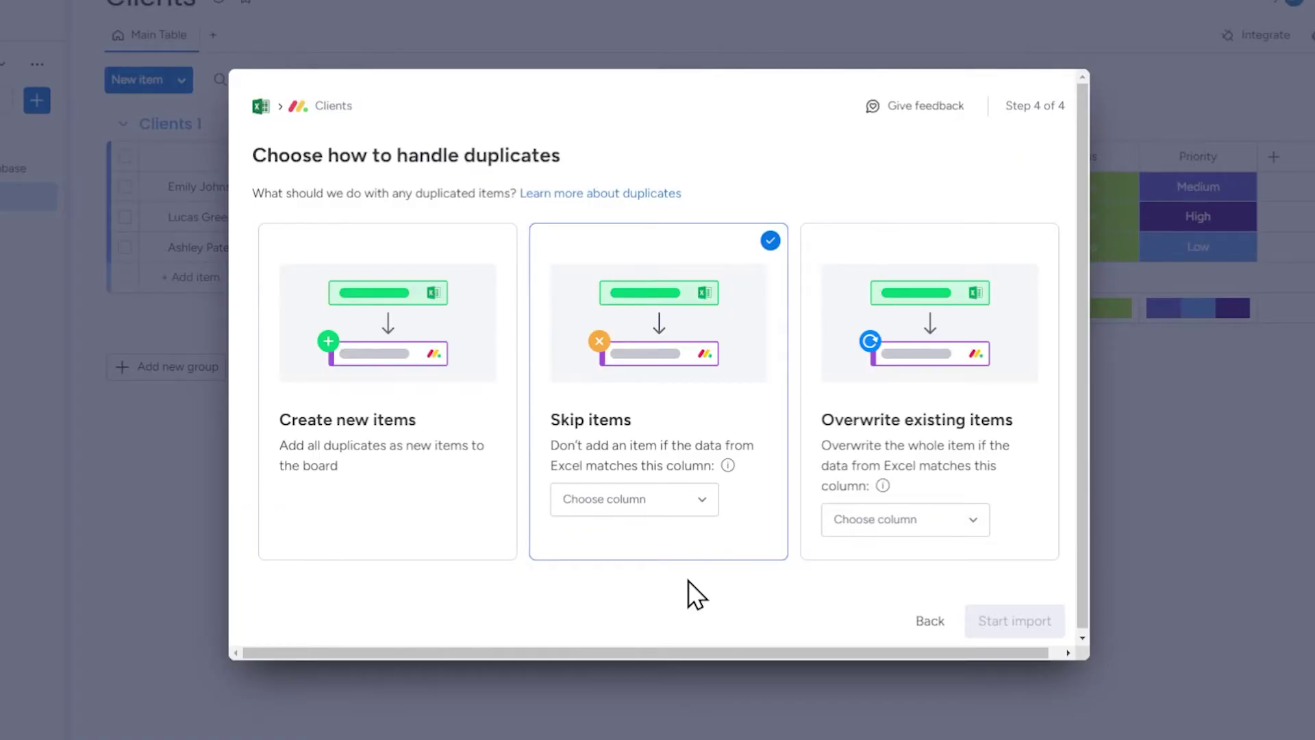
left_click(697, 507)
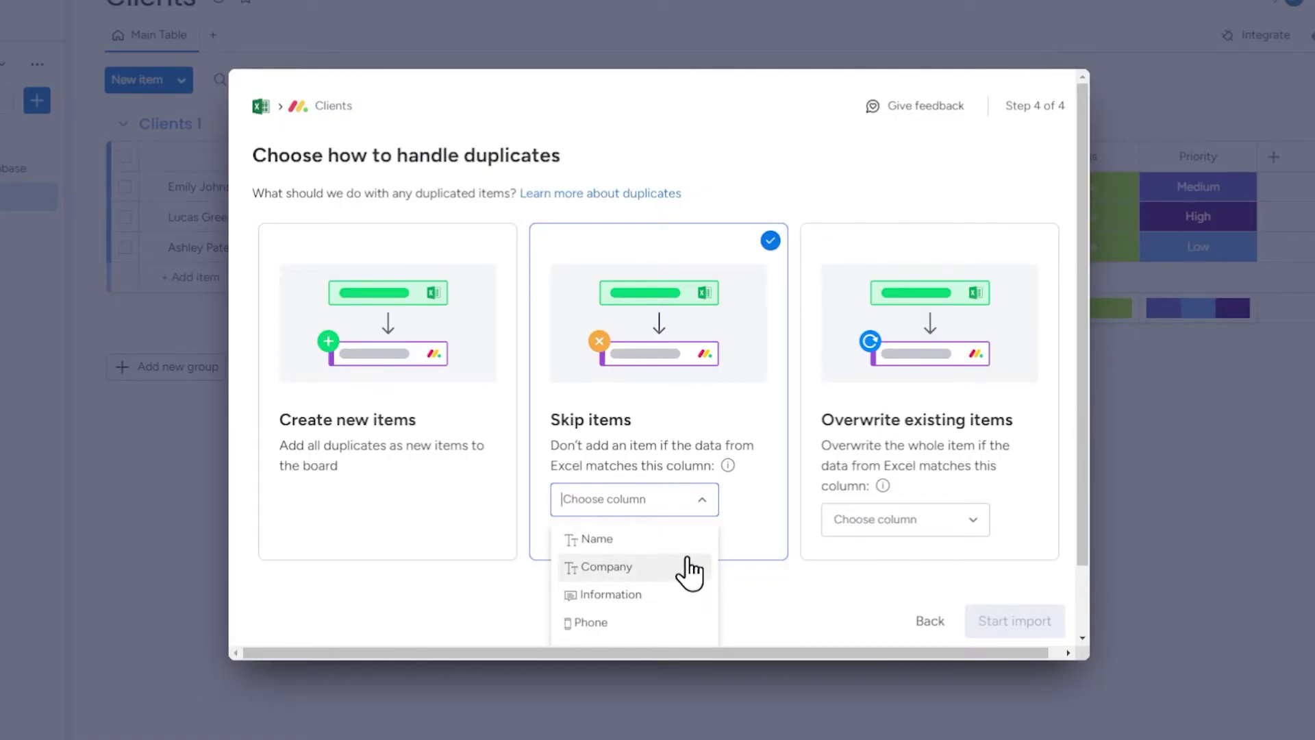
left_click(693, 500)
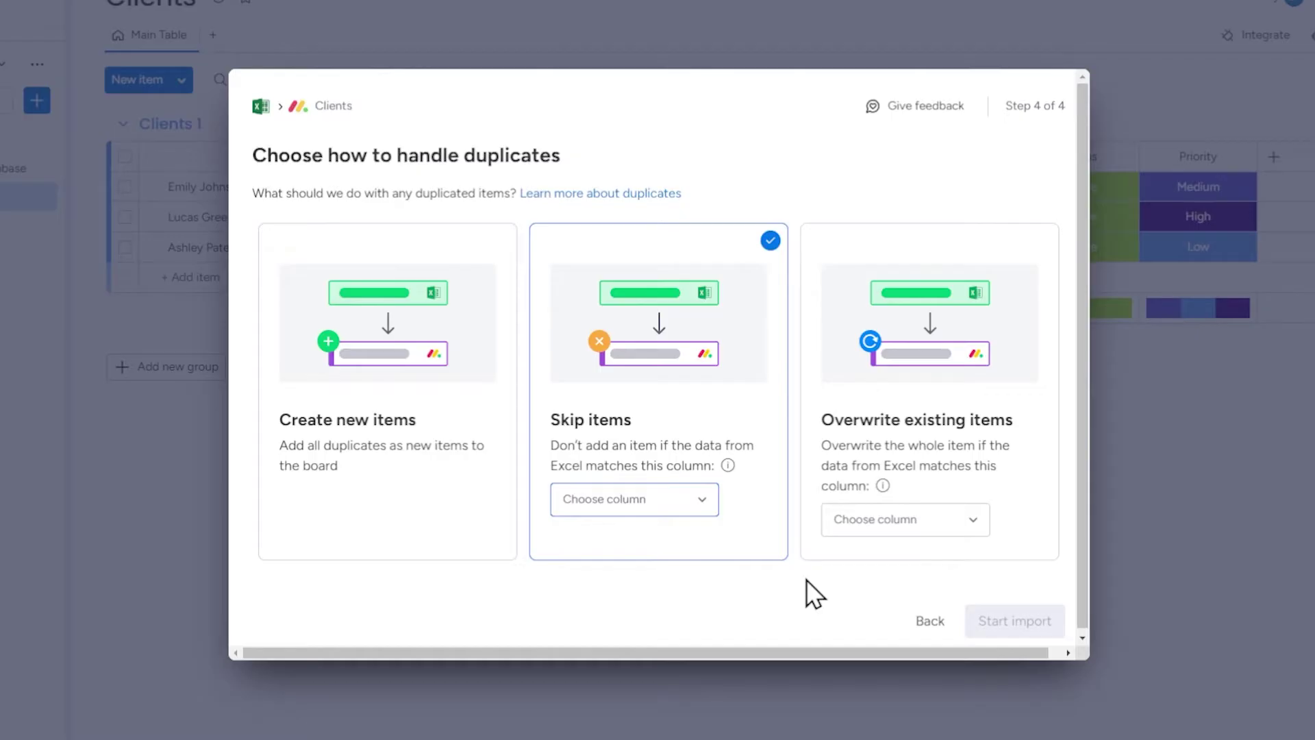
- Try Overwrite existing items, then switch duplicate handling to Create new items
left_click(804, 578)
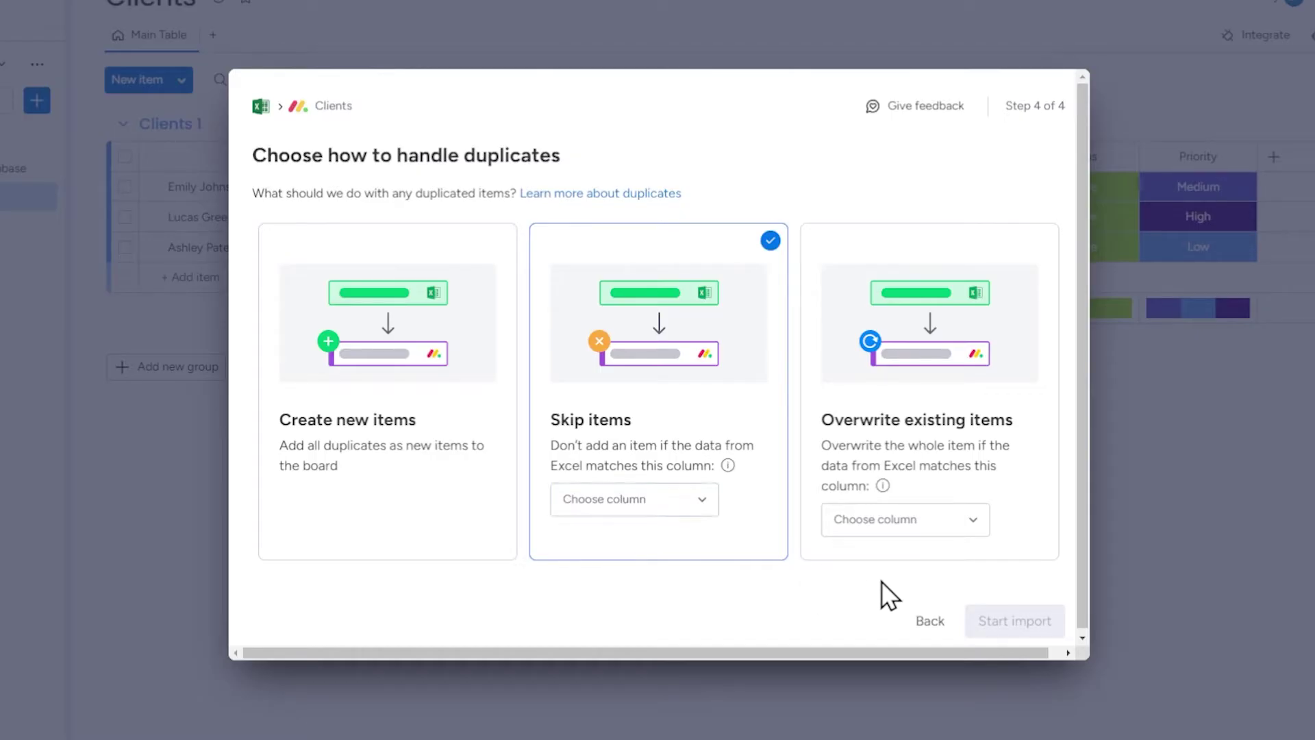
left_click(911, 555)
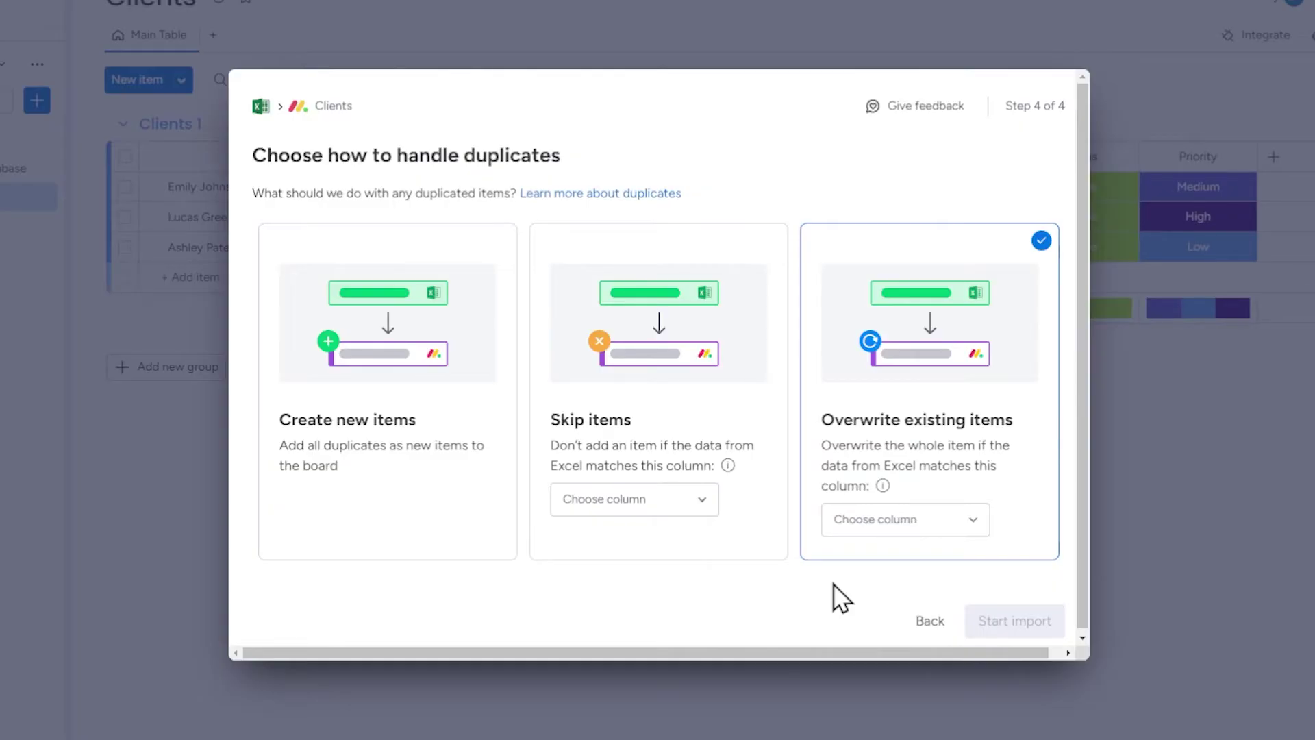
left_click(918, 526)
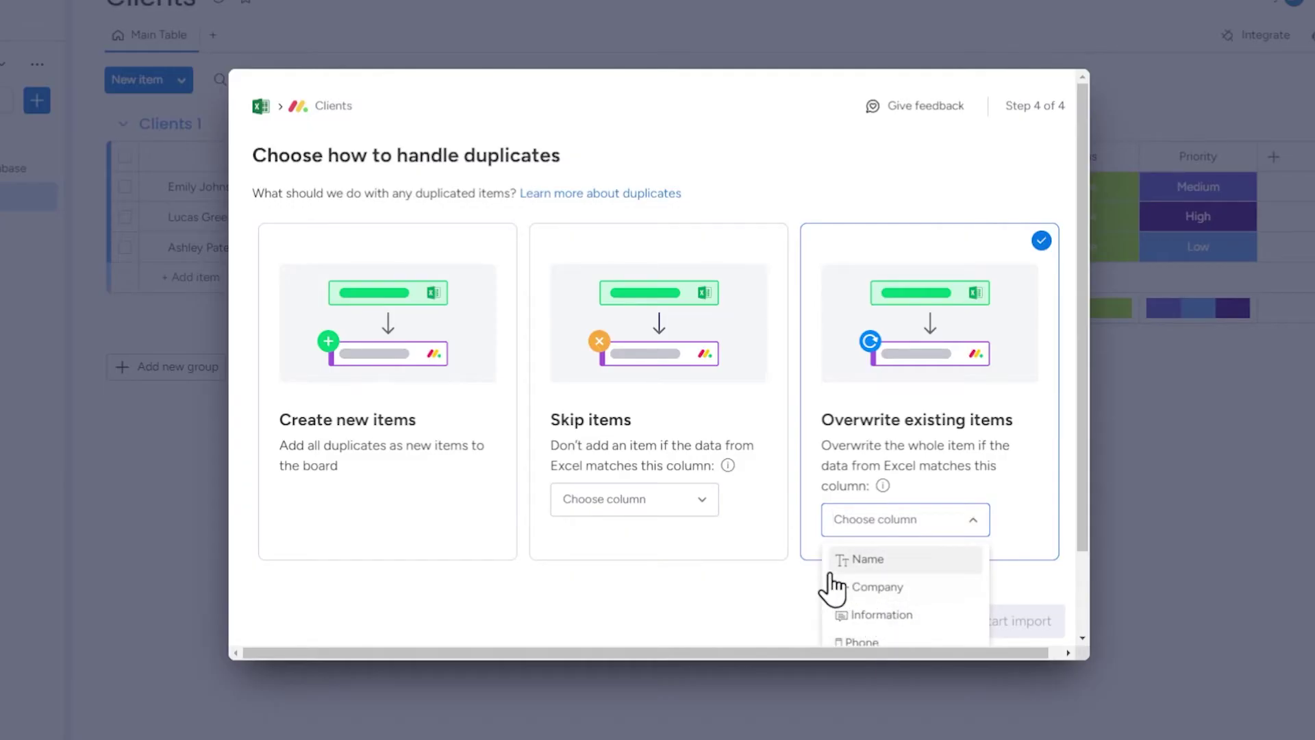
left_click(762, 598)
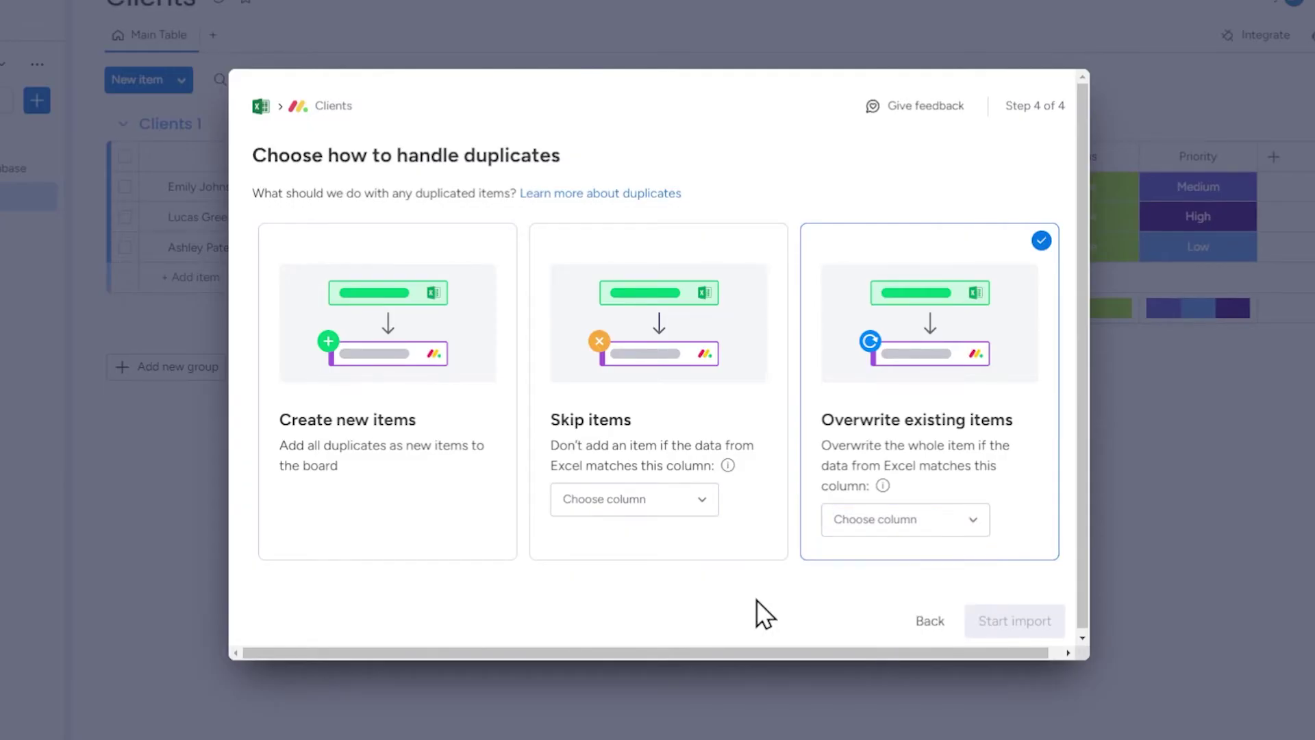
left_click(417, 538)
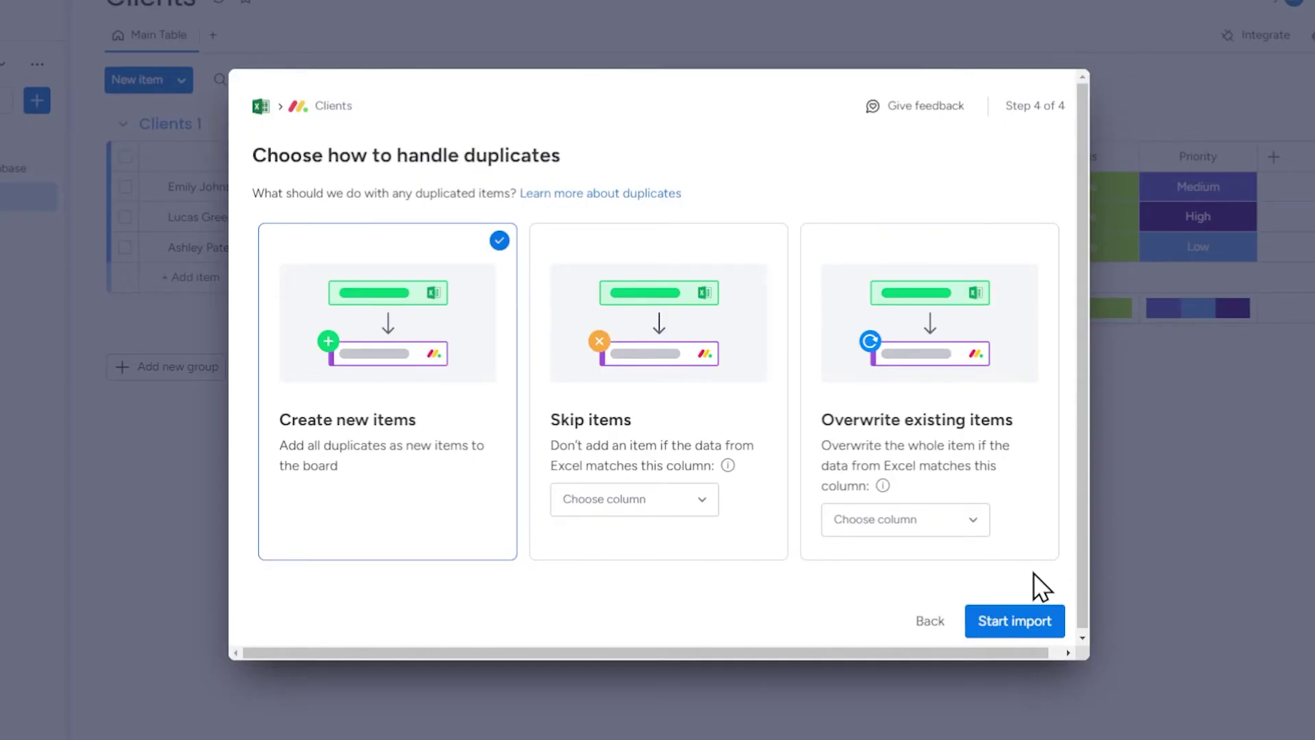
- Run the Excel import, adding six clients as a new [Example] Client database group
left_click(1021, 621)
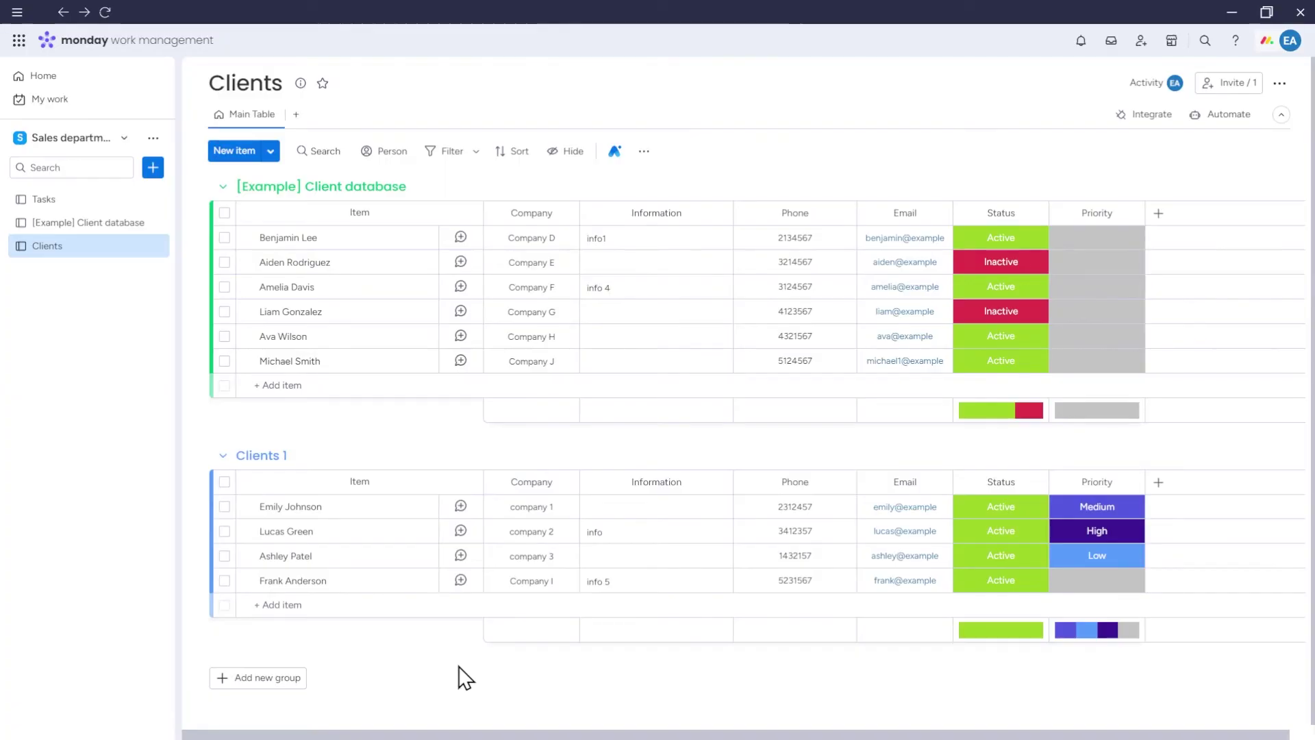
- Paste the three copied clients as new items in the Clients 1 group
left_click(345, 605)
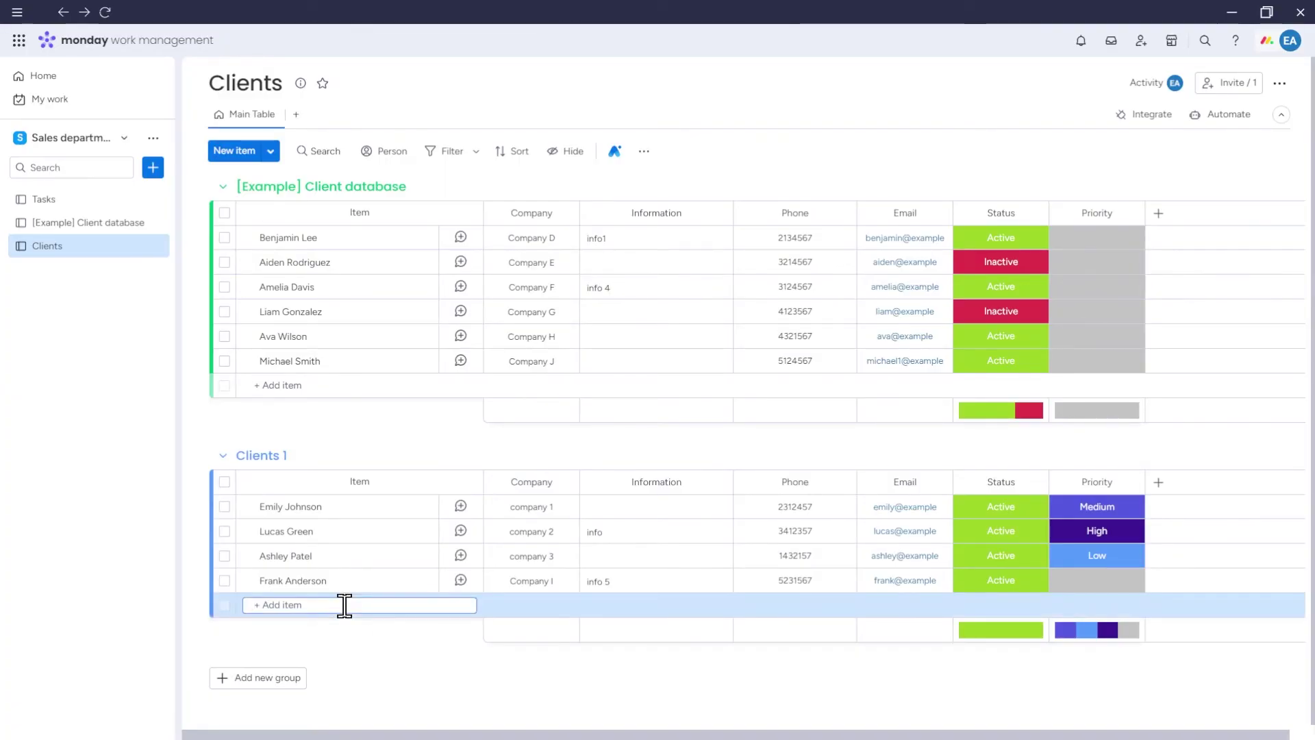
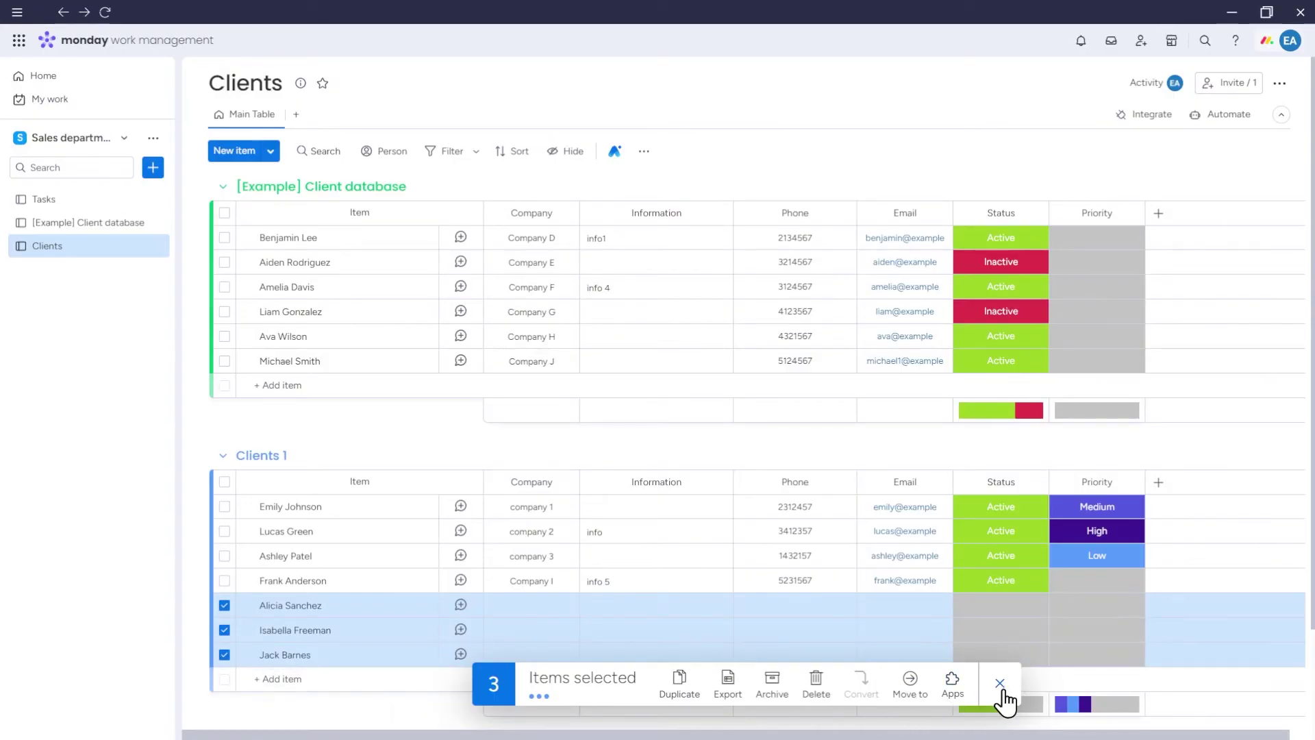
left_click(1000, 684)
- Set the Status of all three new clients to Active
left_click(1006, 608)
left_click(1001, 489)
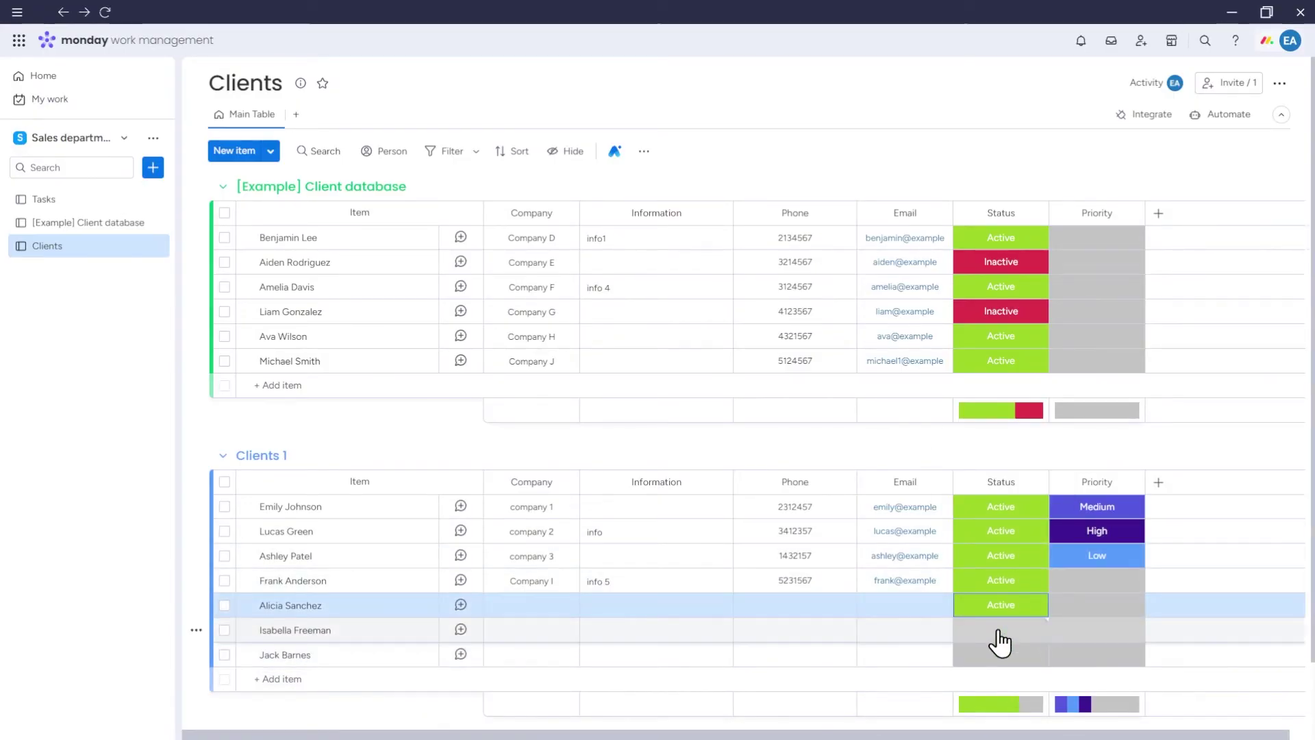
left_click(998, 629)
left_click(1001, 503)
left_click(997, 654)
left_click(1000, 527)
- Give the first new client Medium priority
left_click(1089, 605)
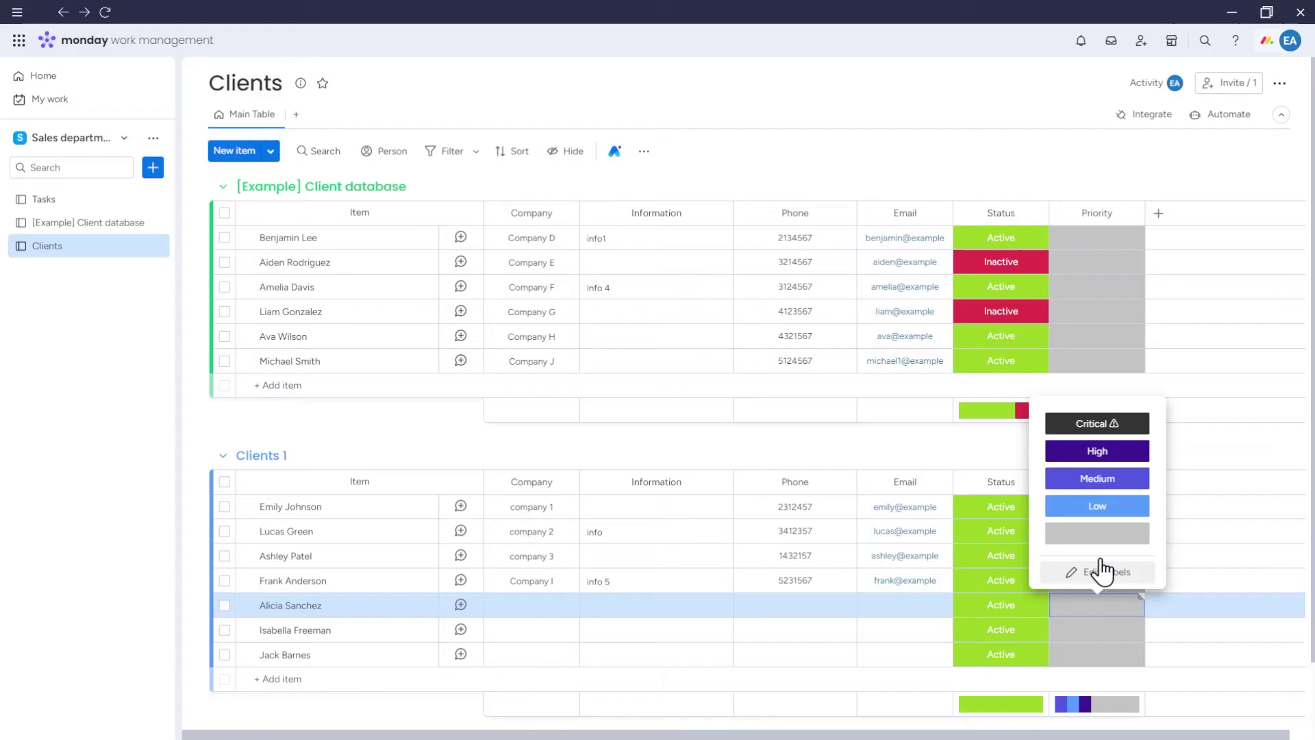
left_click(1096, 474)
left_click(382, 698)
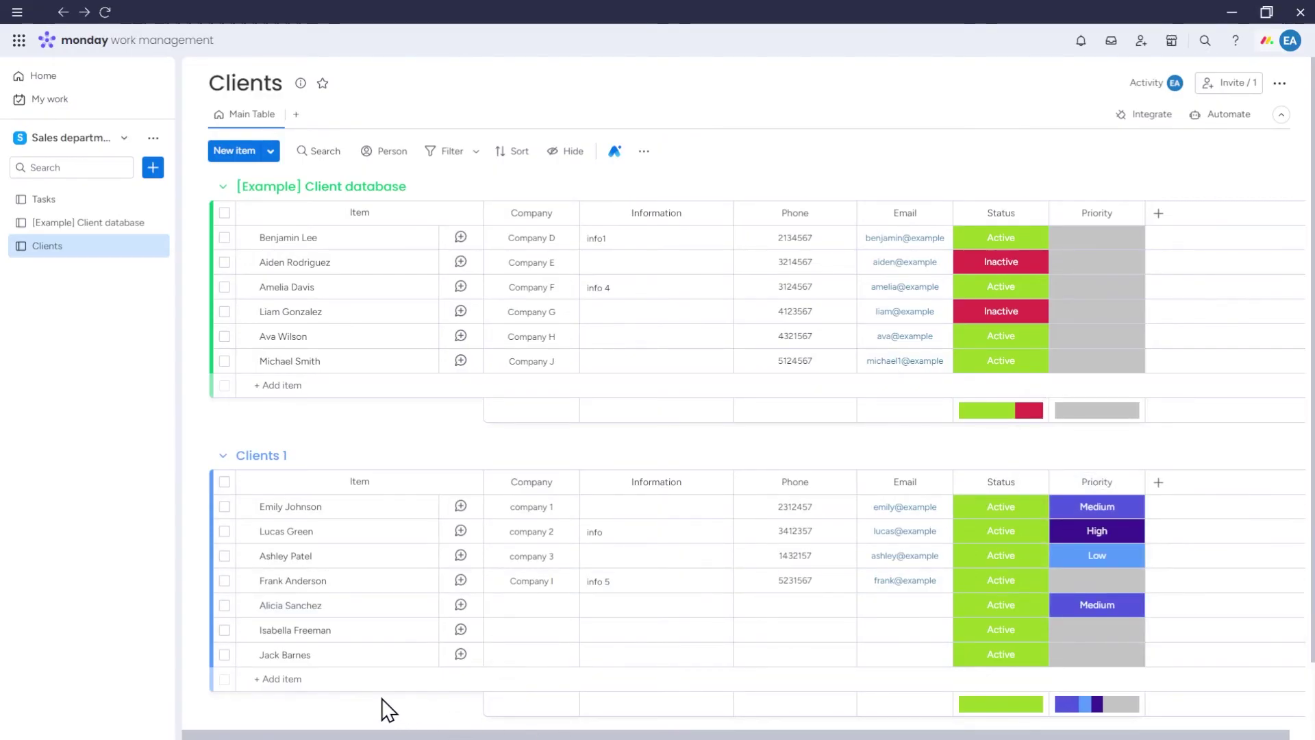